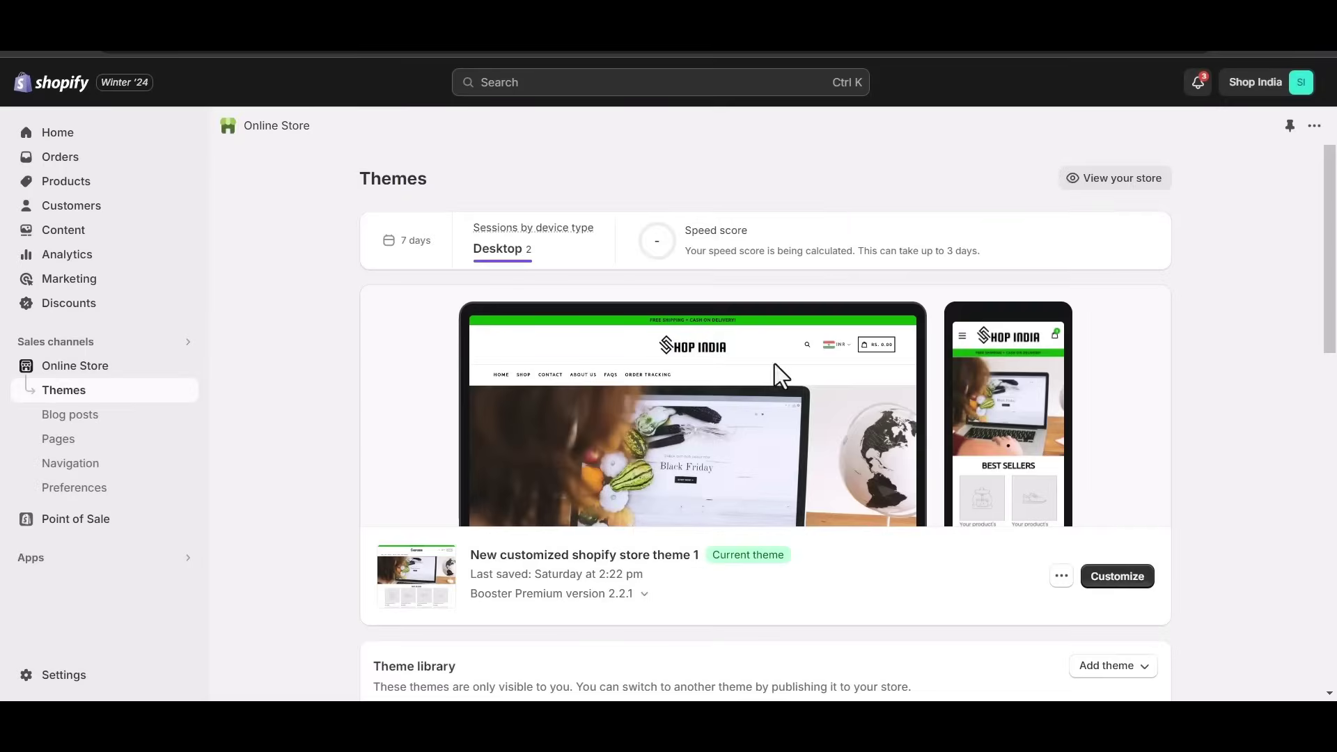
Compare the Basic, Shopify and Advanced plans in the store's plan settings, and return to the themes page
scroll(776, 365, "down", 4)
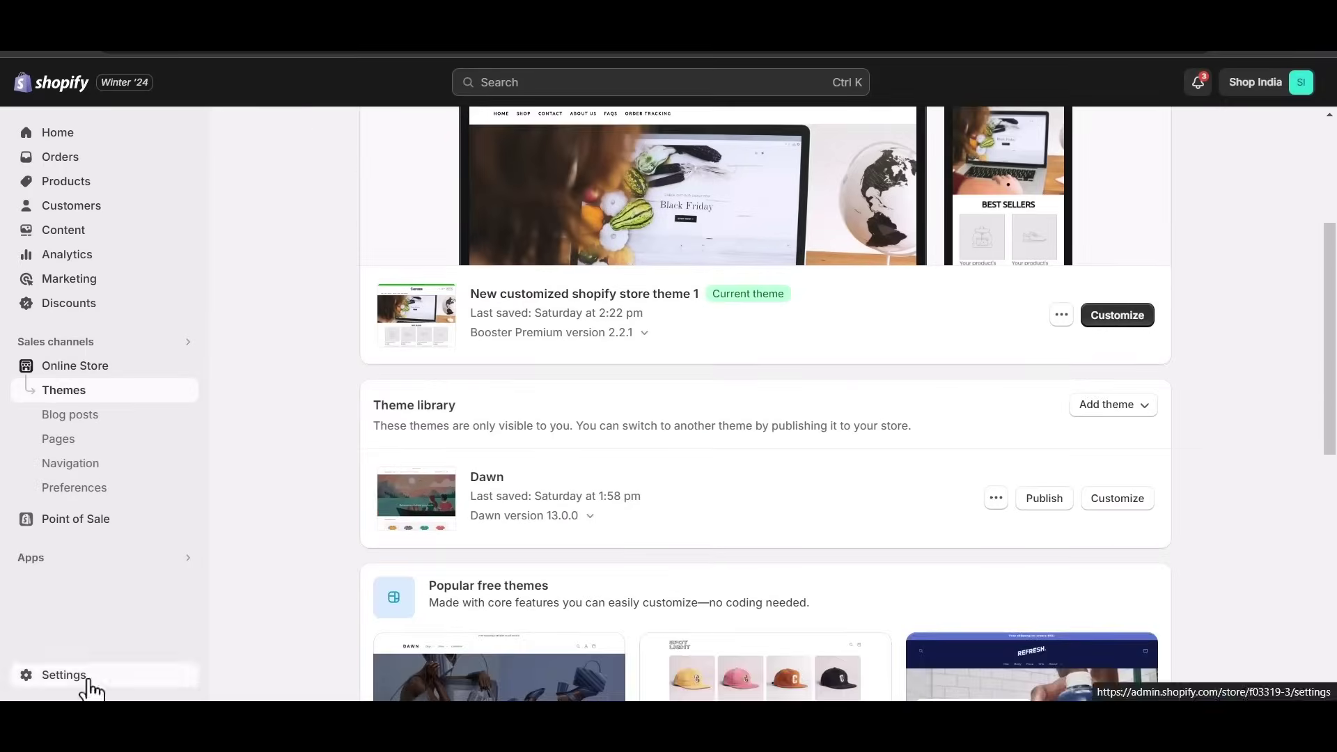
left_click(87, 681)
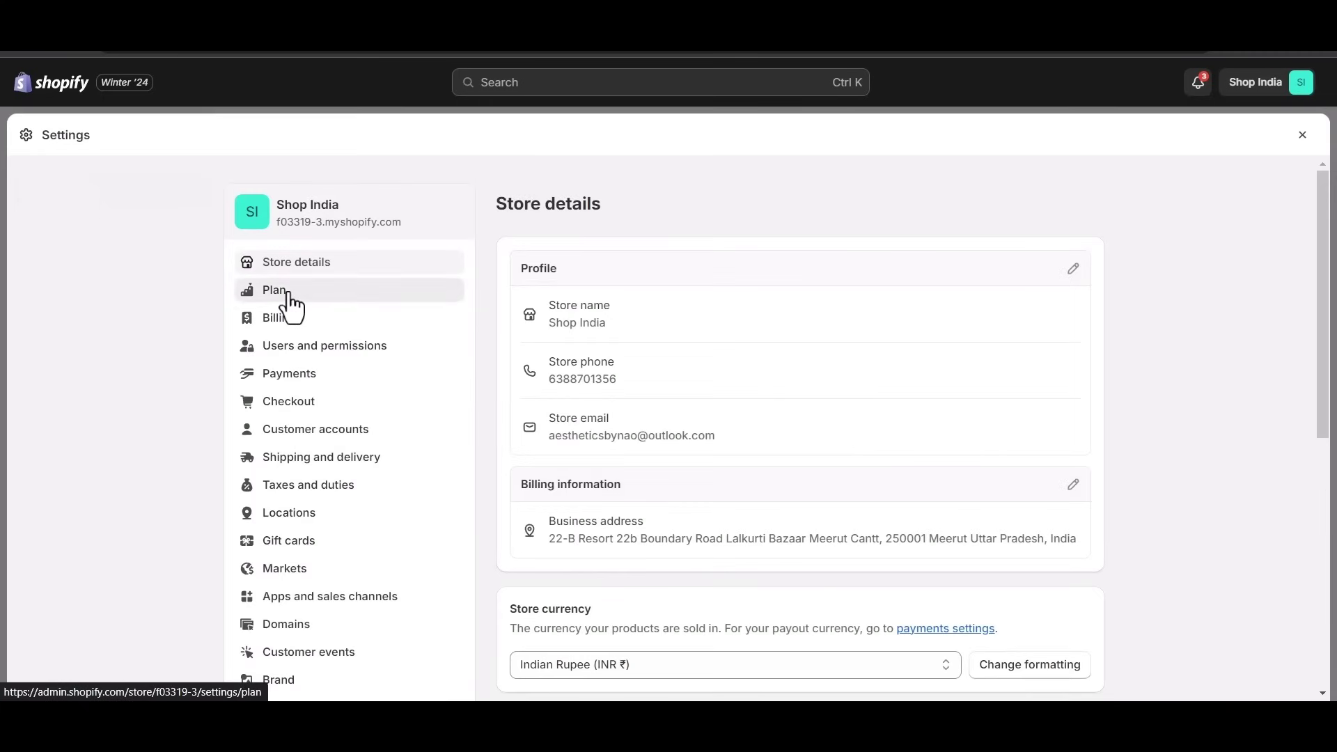
left_click(288, 301)
left_click(1050, 273)
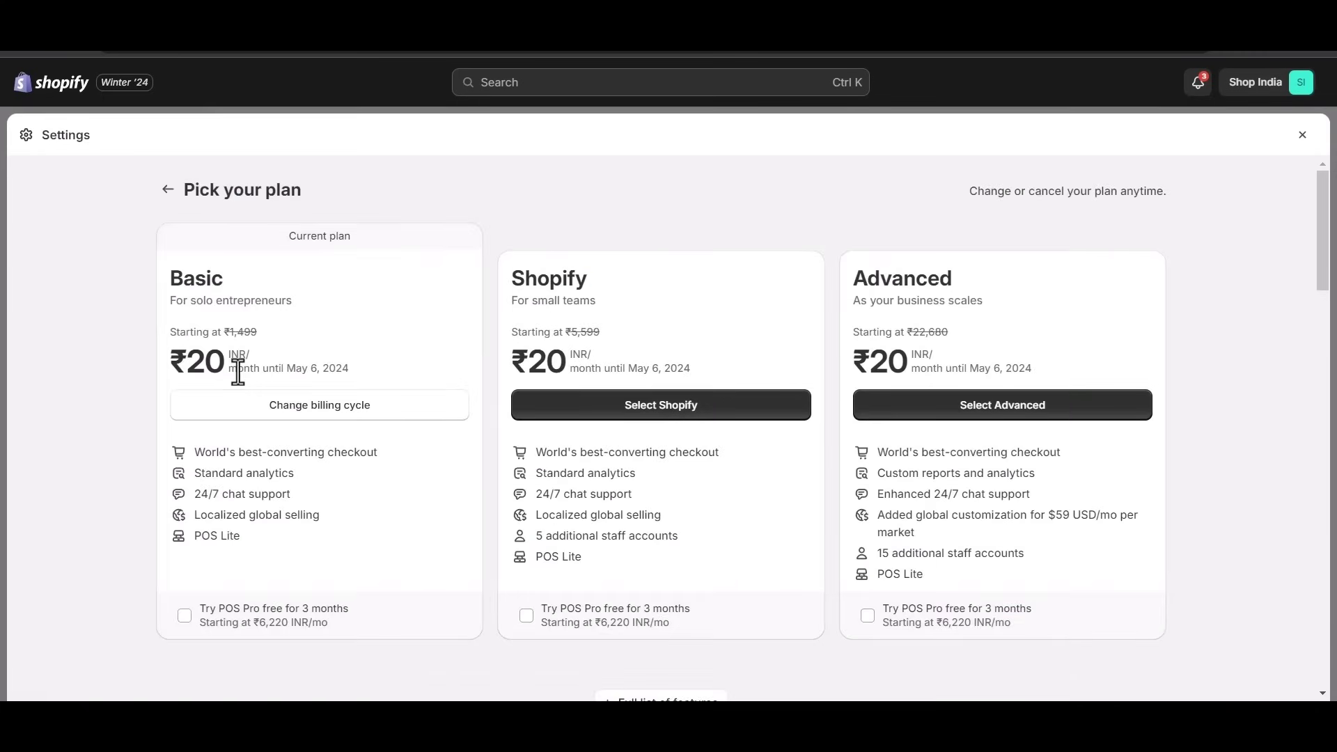
scroll(279, 376, "down", 2)
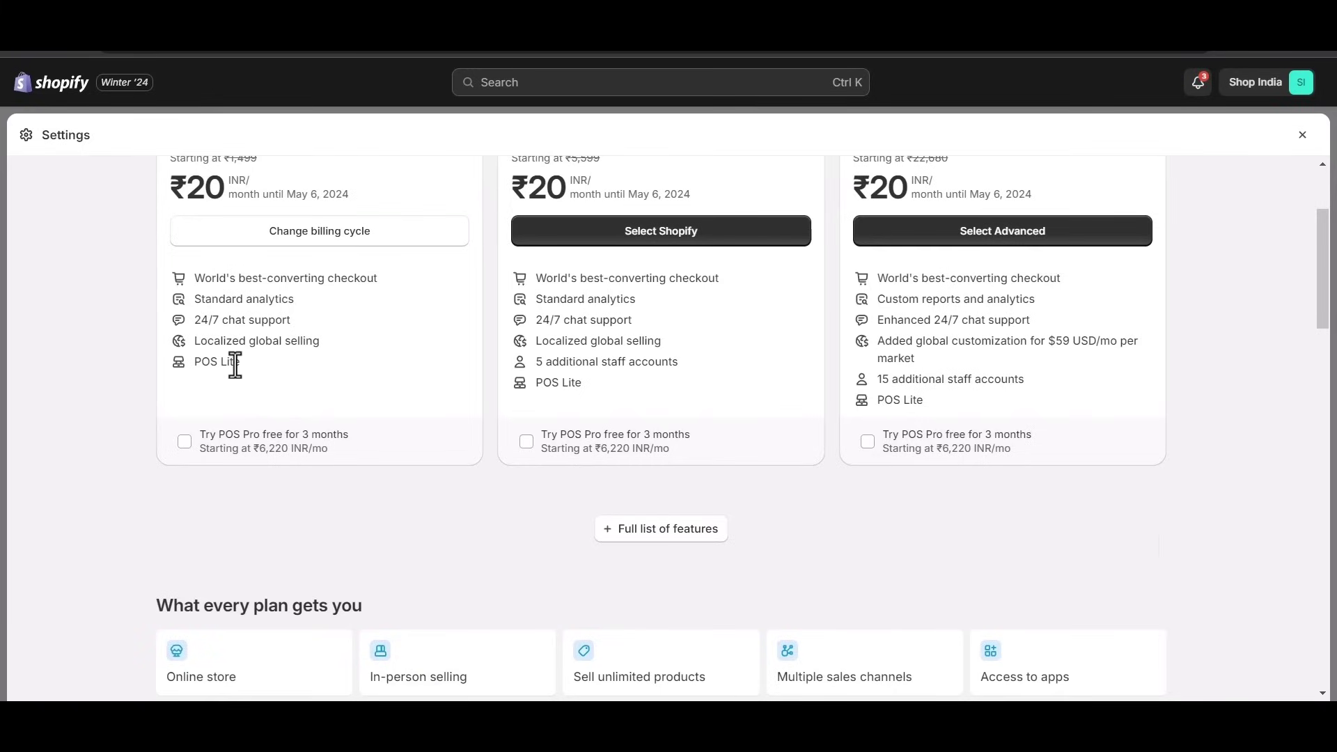
scroll(225, 390, "up", 2)
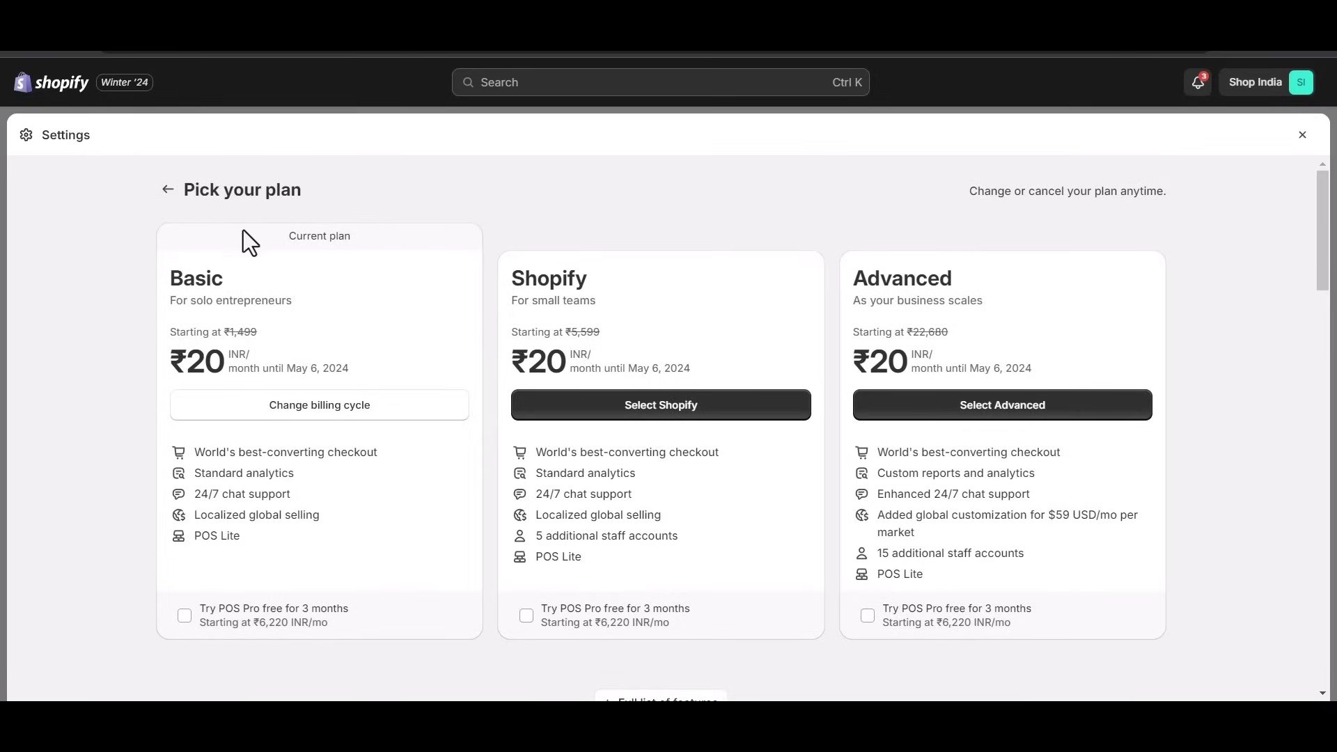
key("Escape")
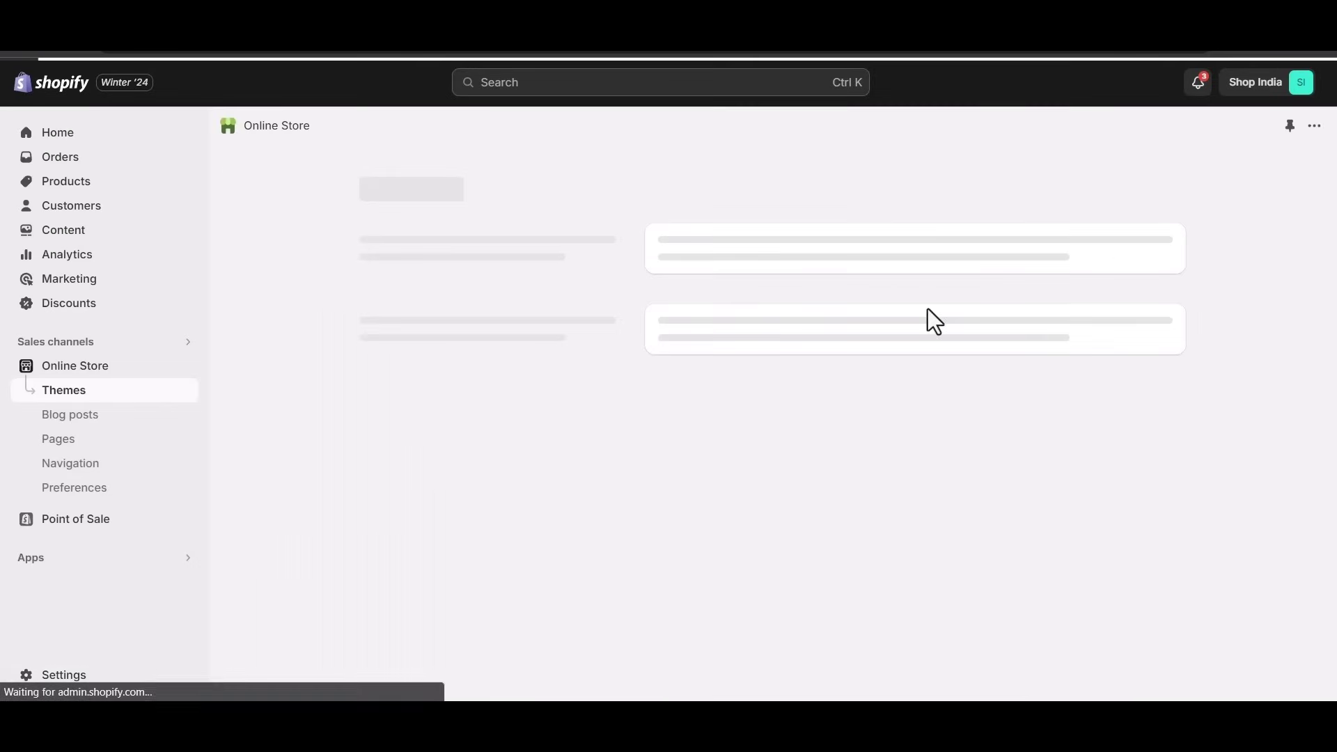
Review the store's billing settings, including the subscriptions and recent bills
left_click(65, 674)
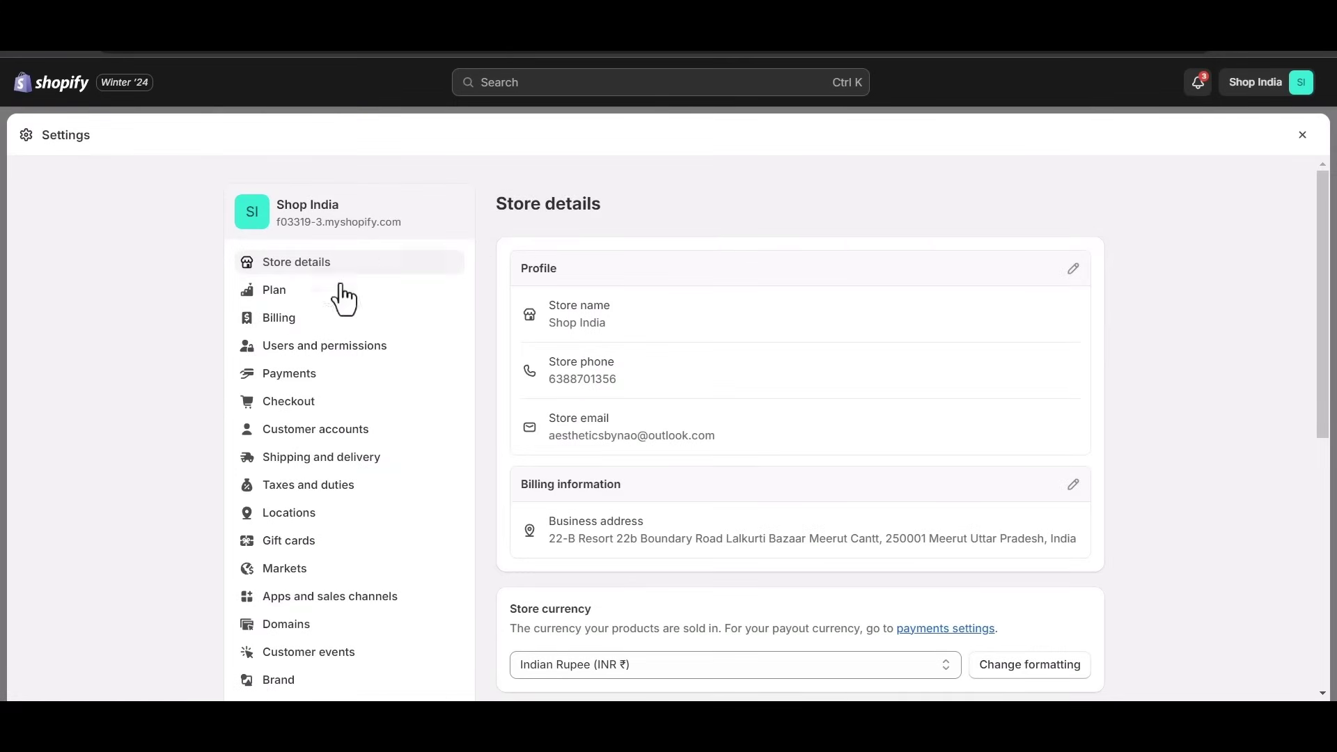
left_click(327, 322)
scroll(623, 391, "down", 3)
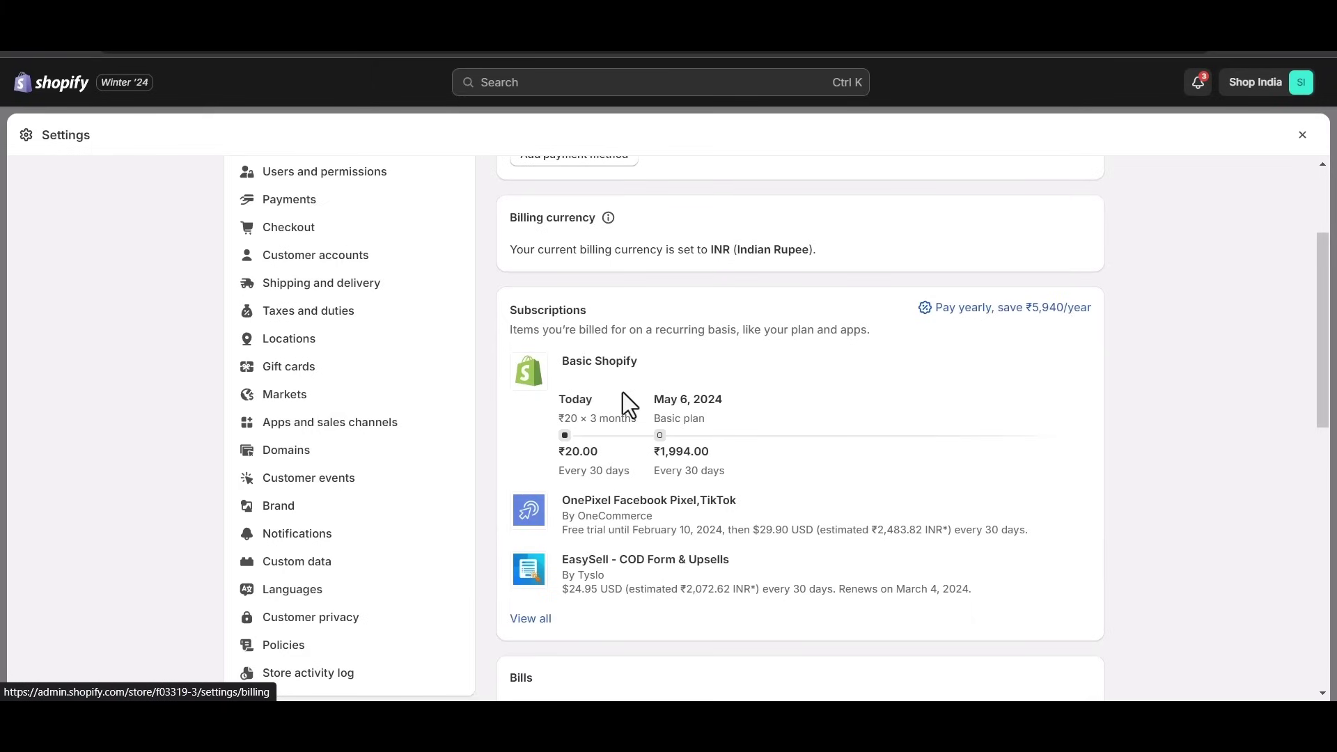
scroll(581, 265, "down", 3)
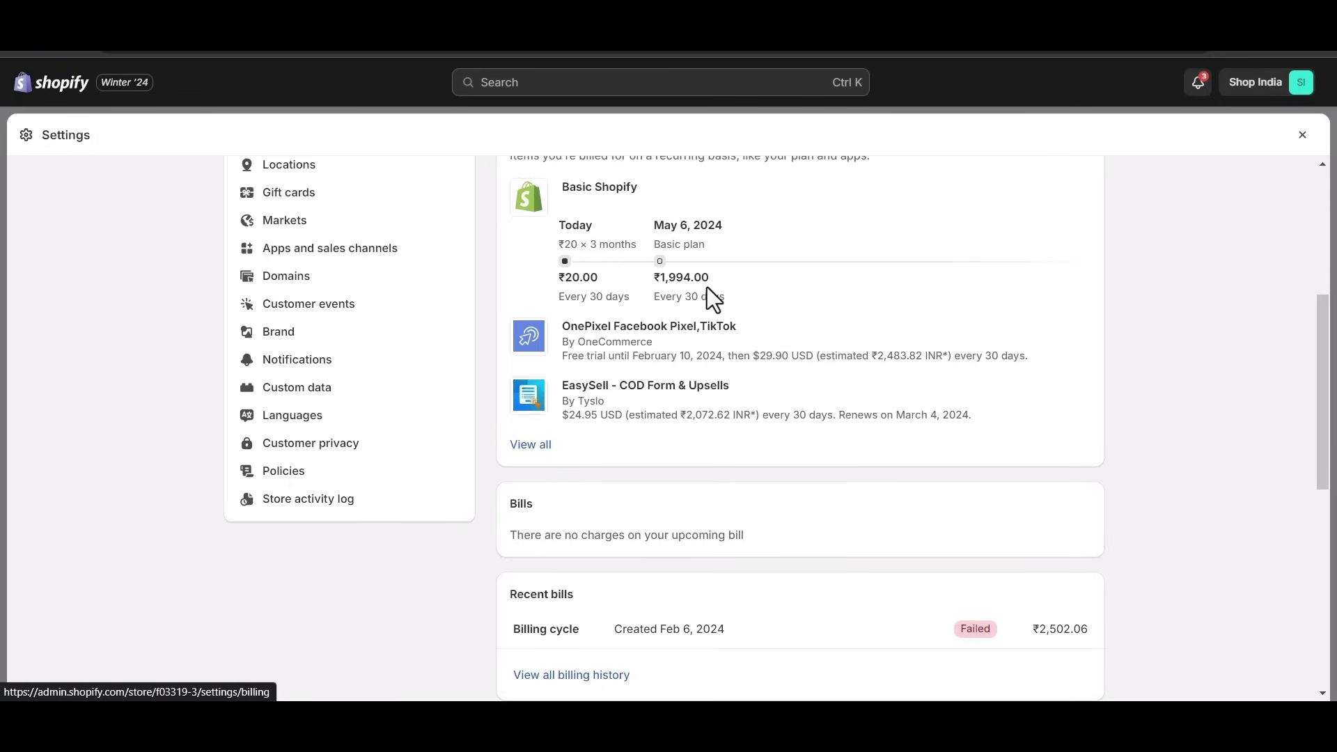
Check the store's locations settings and close the settings
scroll(432, 397, "up", 6)
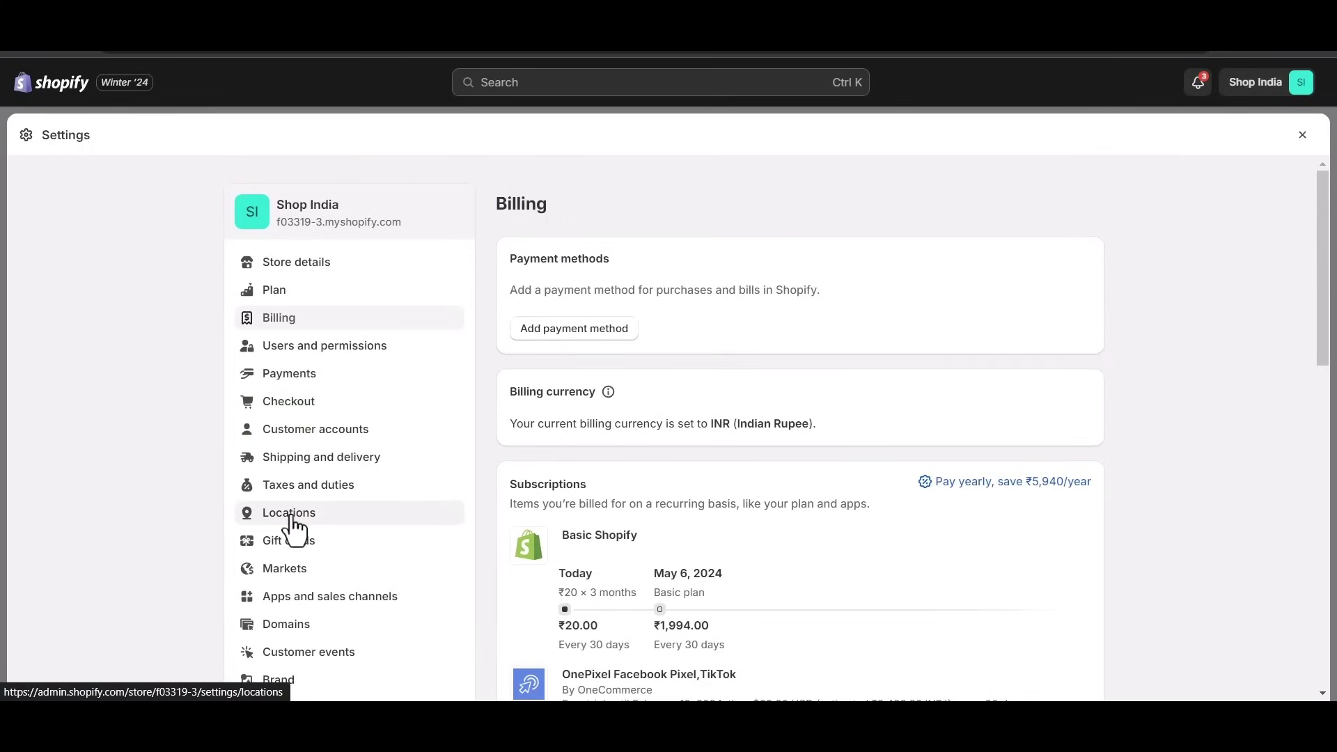
left_click(289, 516)
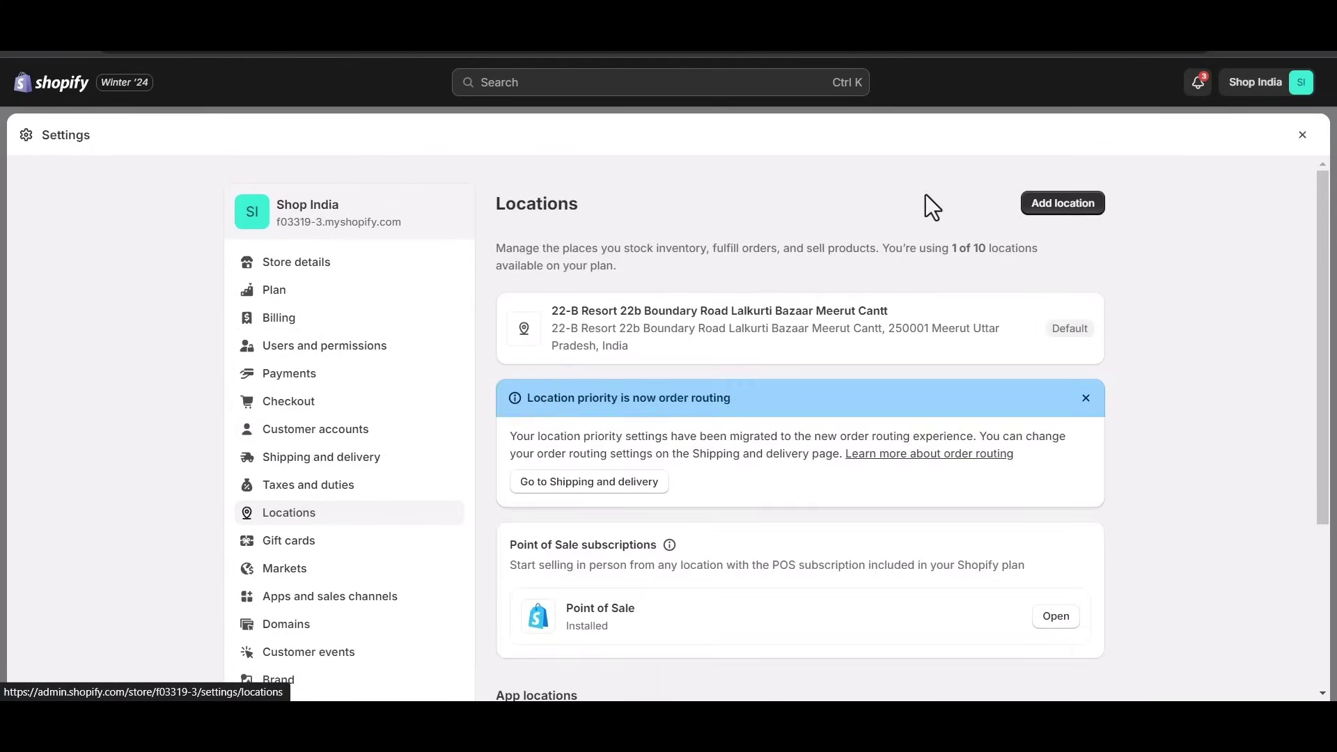
left_click(1302, 135)
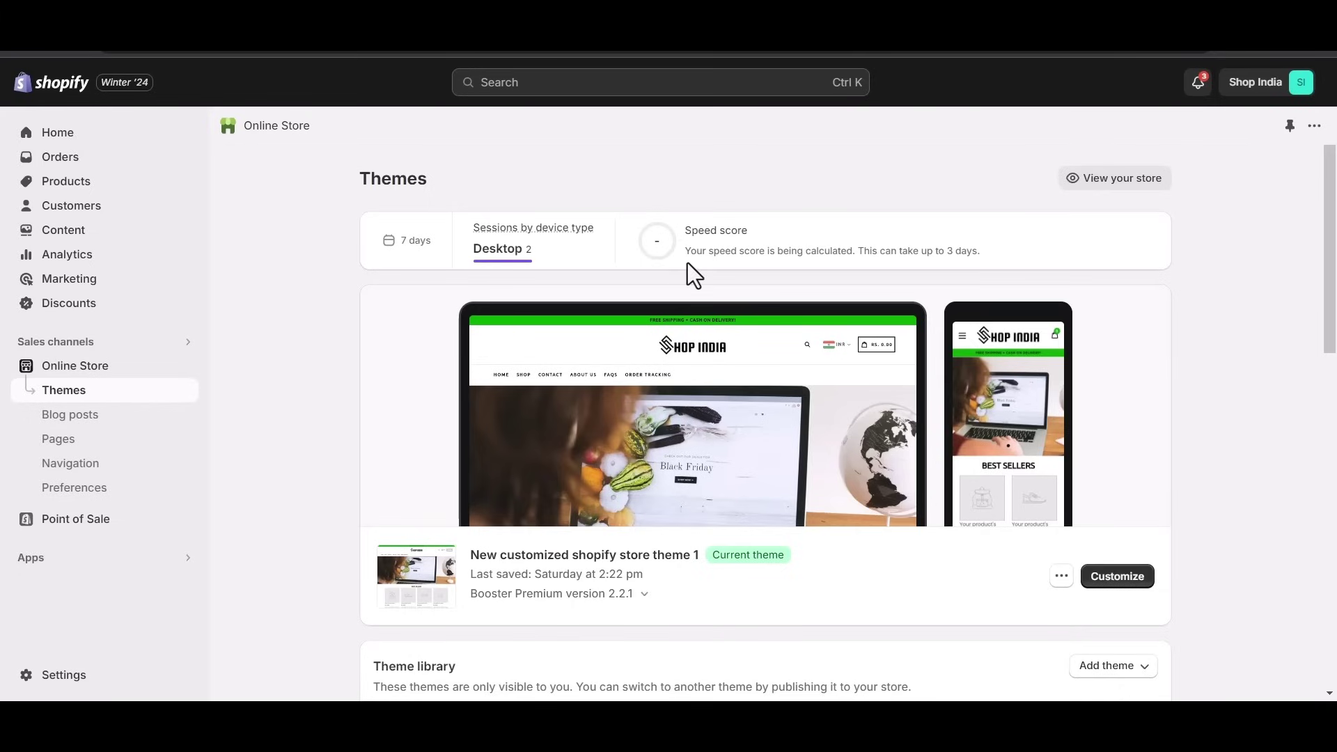
Browse the popular free themes on the themes page, as far as the option to explore more themes
scroll(705, 252, "down", 3)
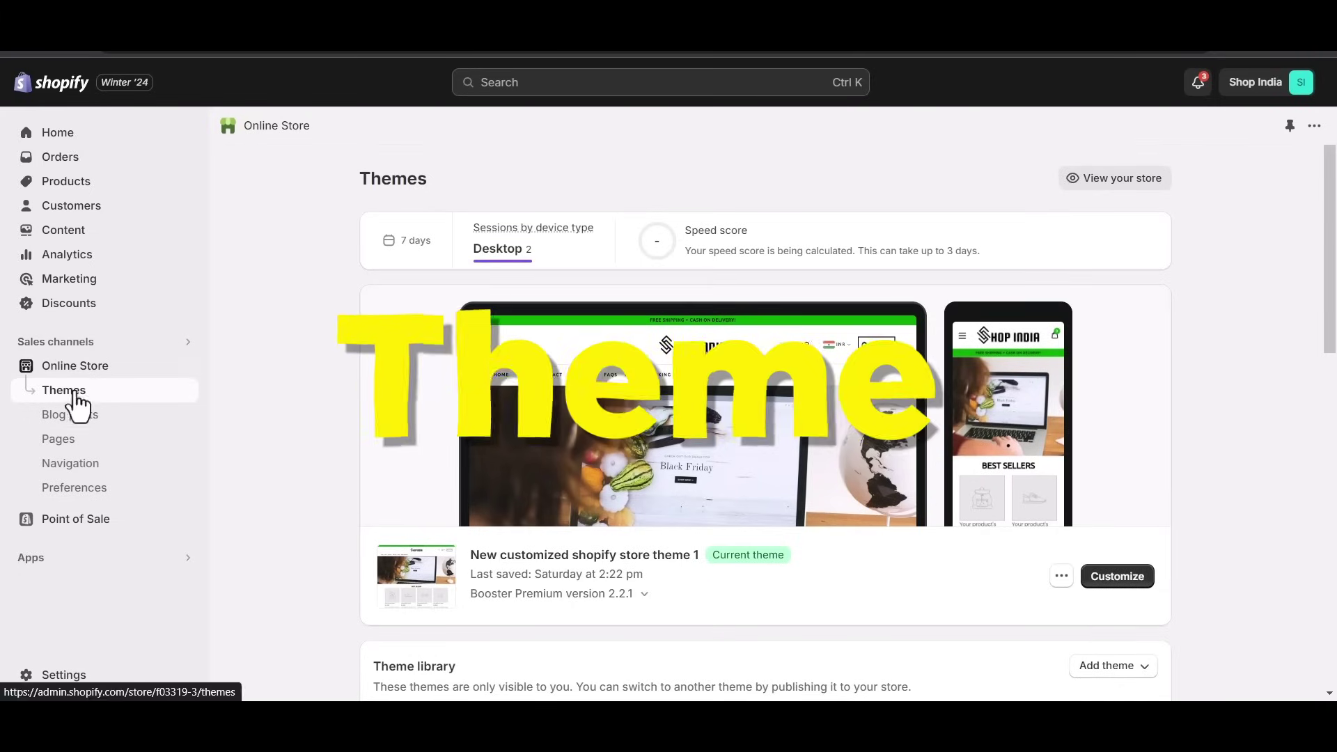
scroll(1147, 354, "down", 5)
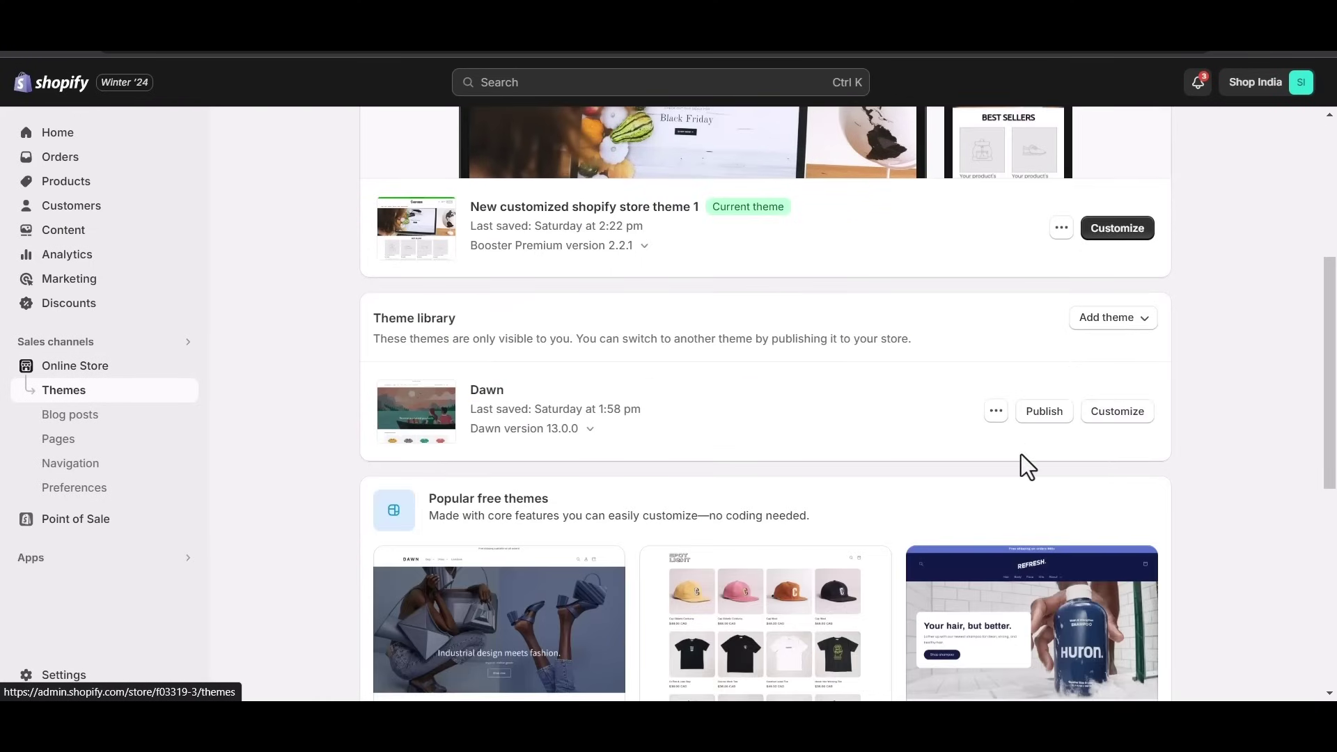
scroll(1031, 470, "down", 6)
scroll(1005, 462, "up", 4)
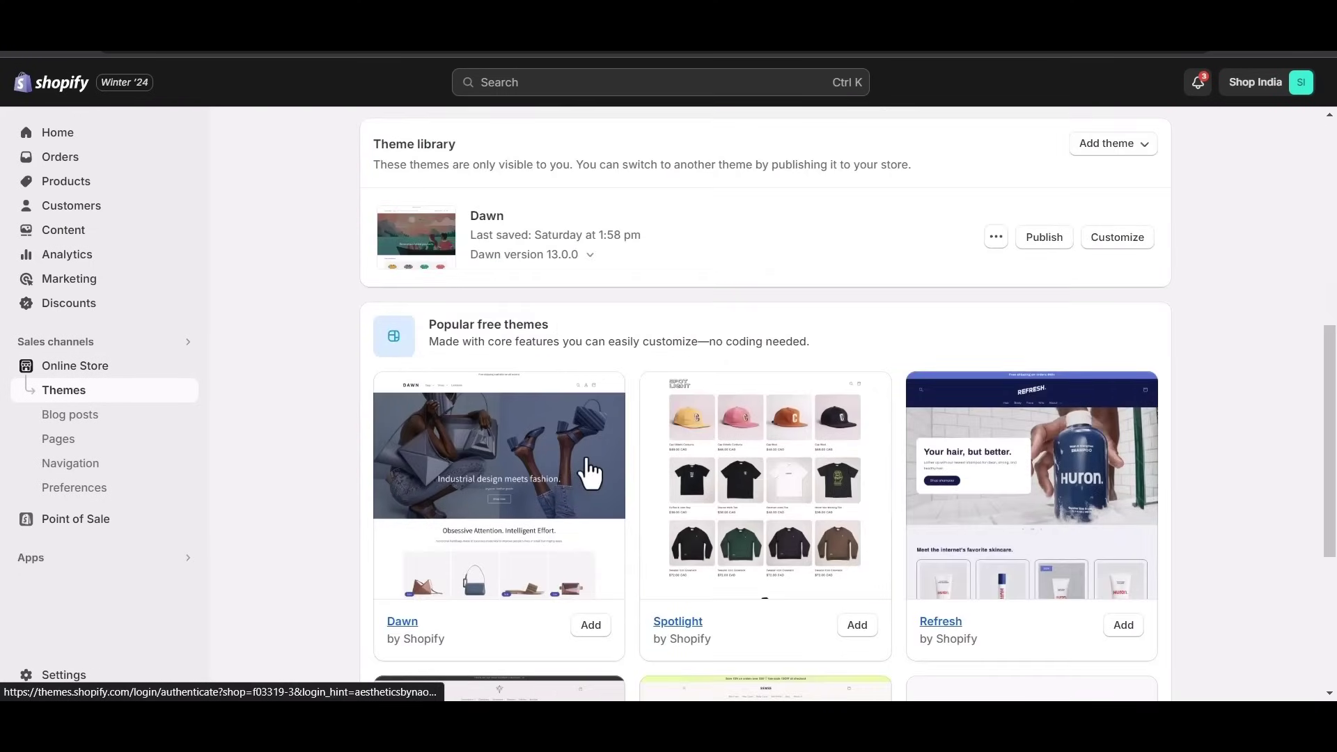
scroll(628, 380, "down", 3)
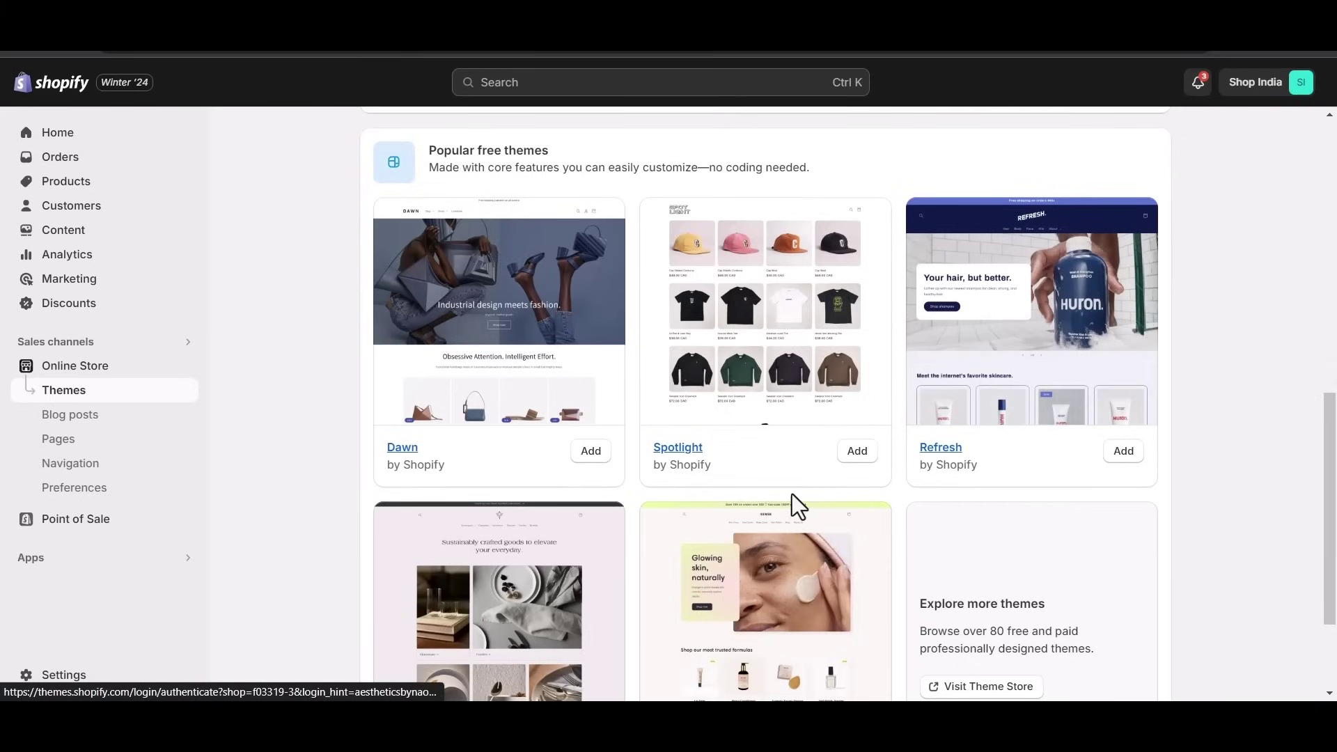
scroll(792, 494, "down", 3)
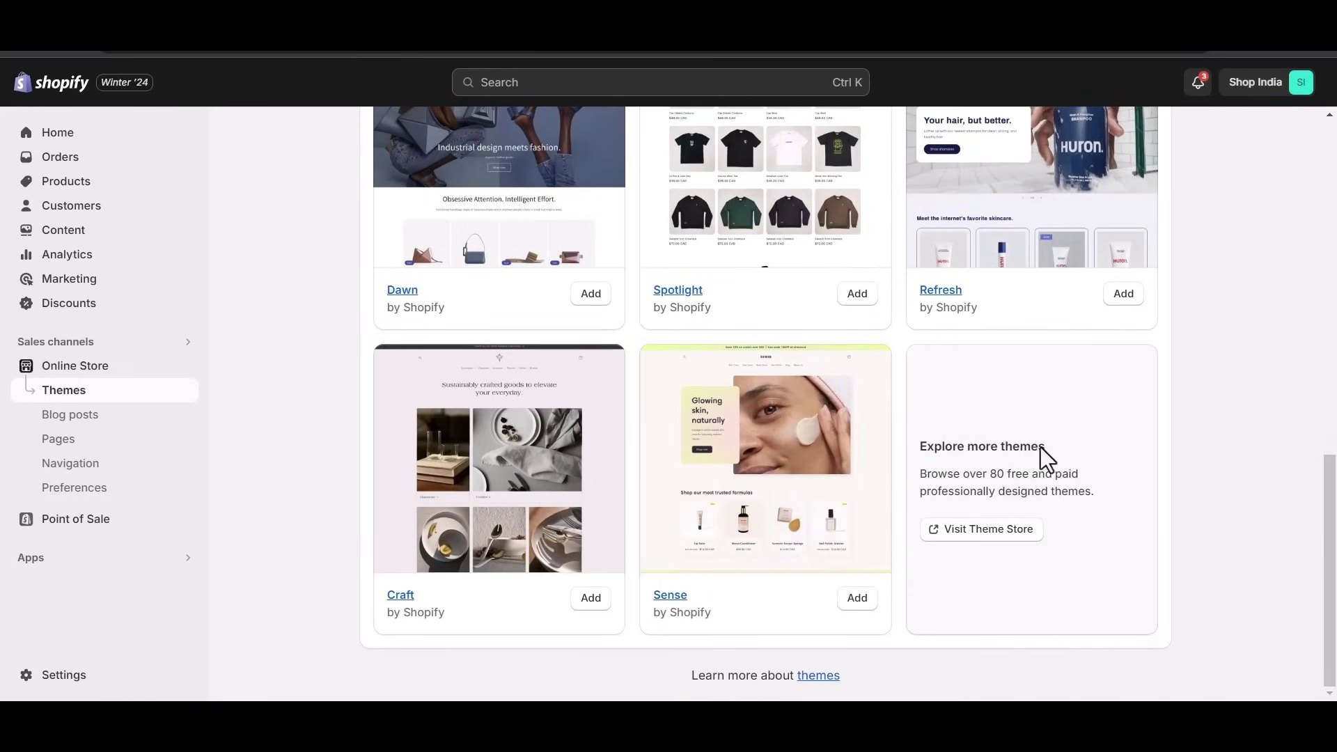
Examine the current theme, New customized shopify store theme 1, and the Dawn theme in the theme library
scroll(985, 418, "up", 6)
scroll(982, 445, "up", 3)
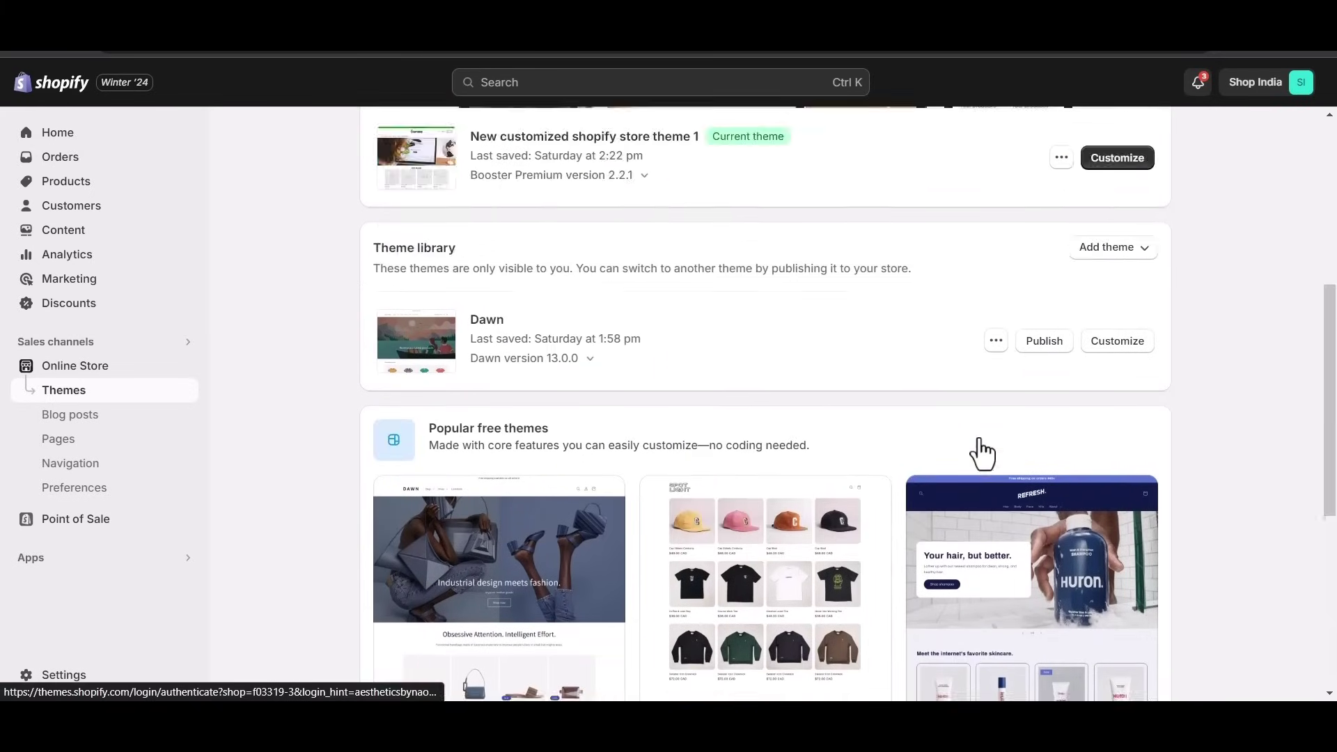
scroll(883, 412, "up", 3)
scroll(912, 385, "down", 1)
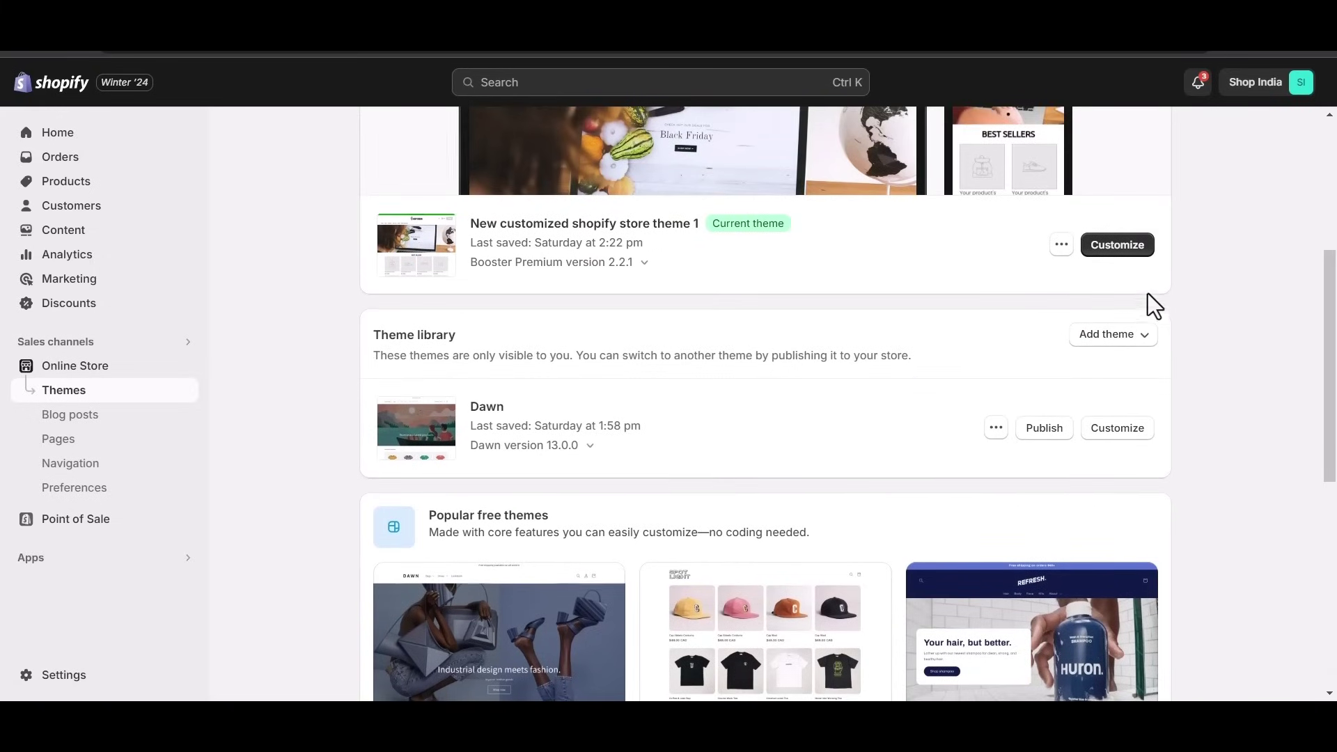
scroll(1030, 268, "up", 1)
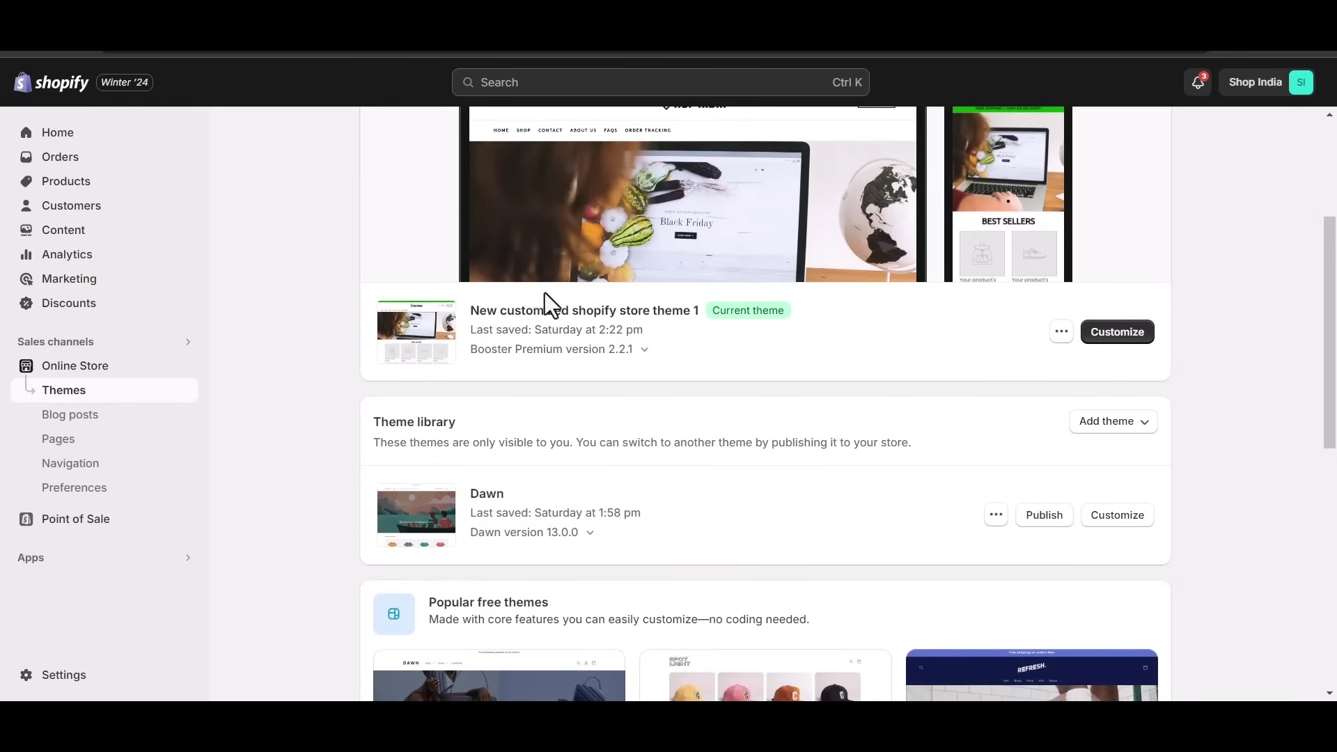
scroll(784, 345, "down", 2)
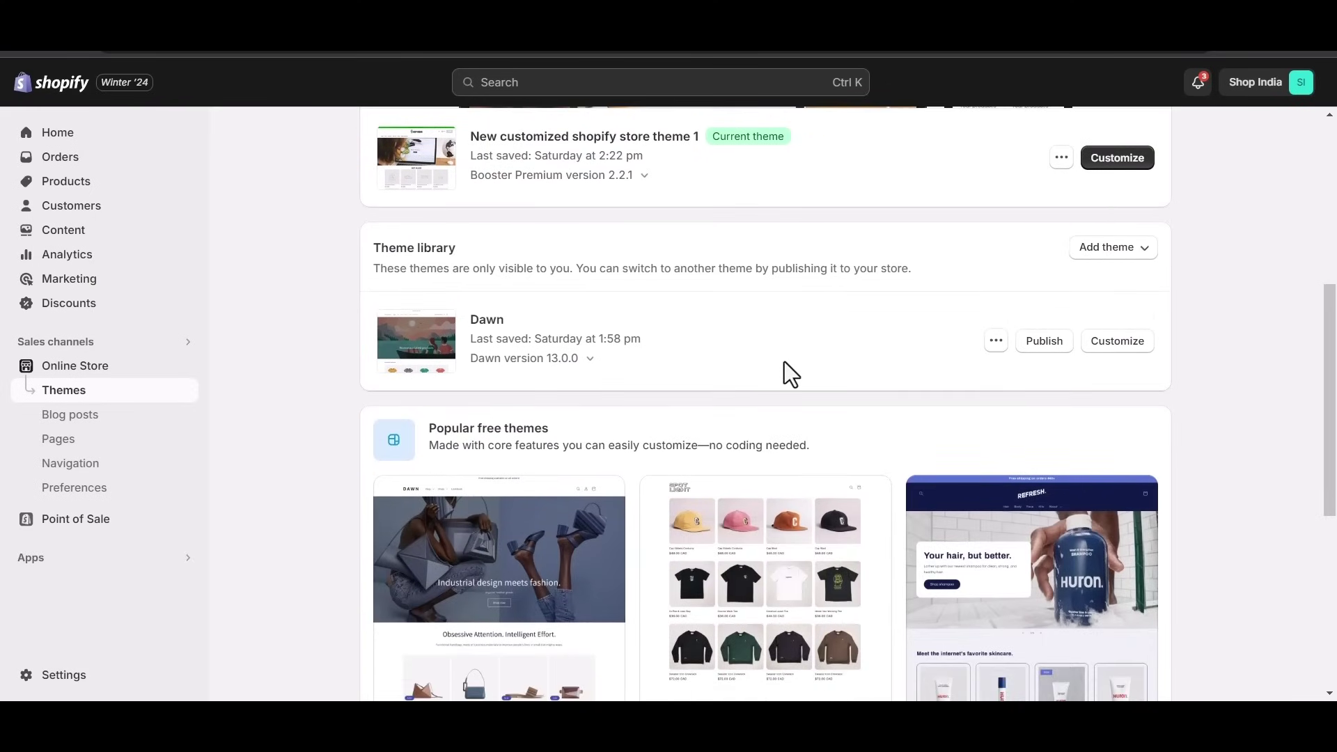
scroll(785, 362, "up", 2)
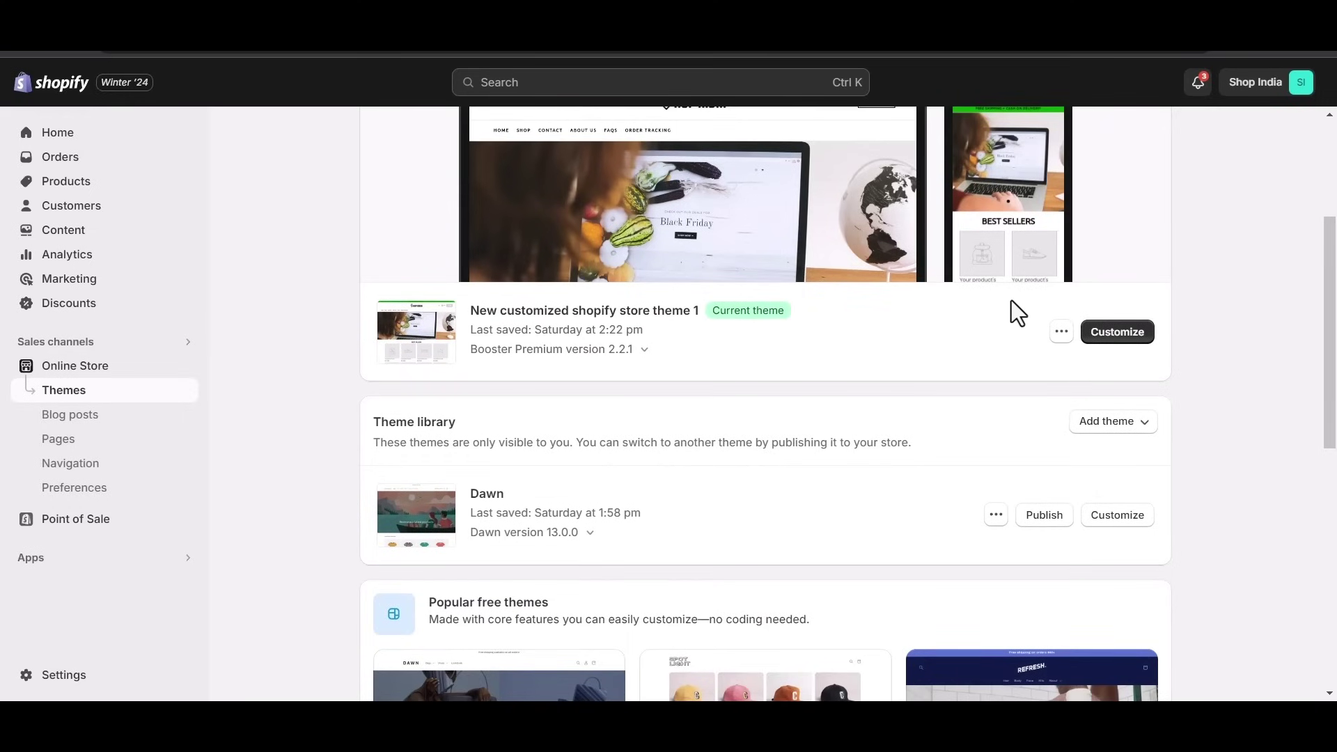
Open the current theme in the theme editor and examine its home page preview from the slideshow to the footer
left_click(1115, 333)
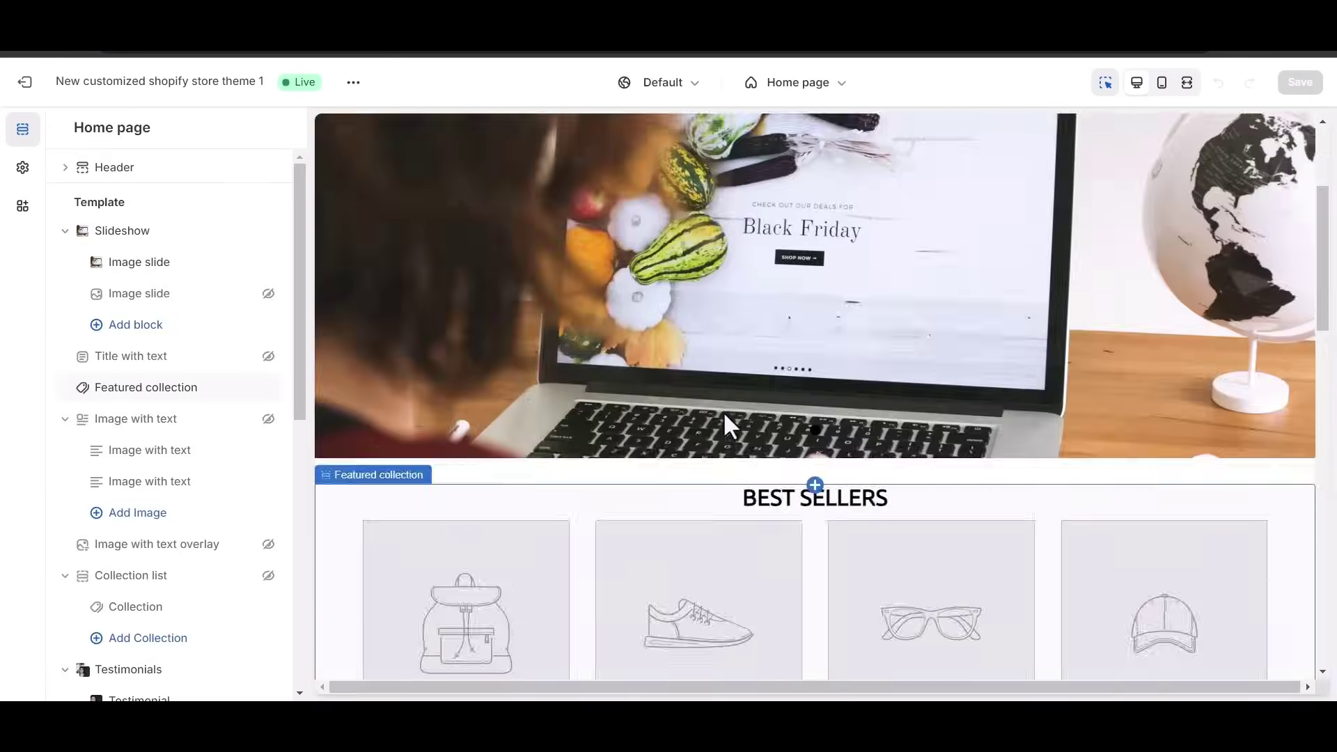
scroll(709, 376, "down", 20)
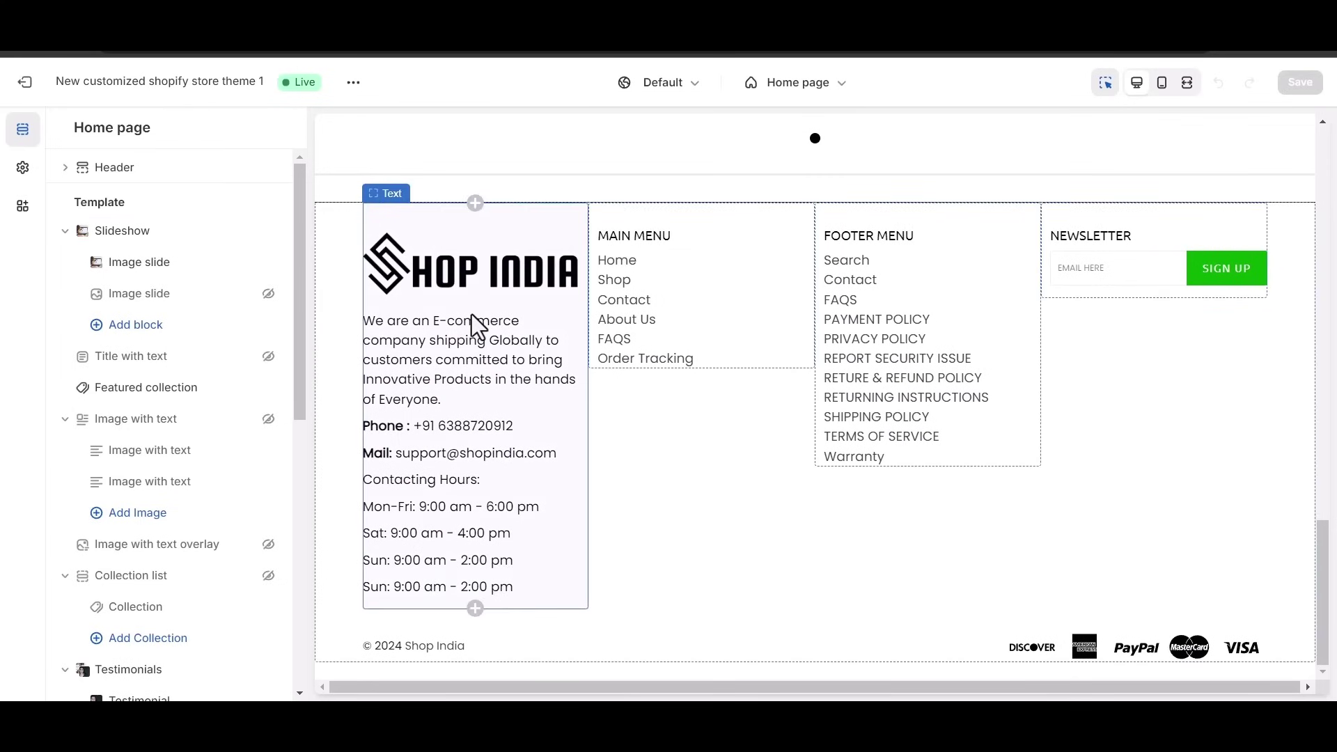
scroll(471, 315, "up", 5)
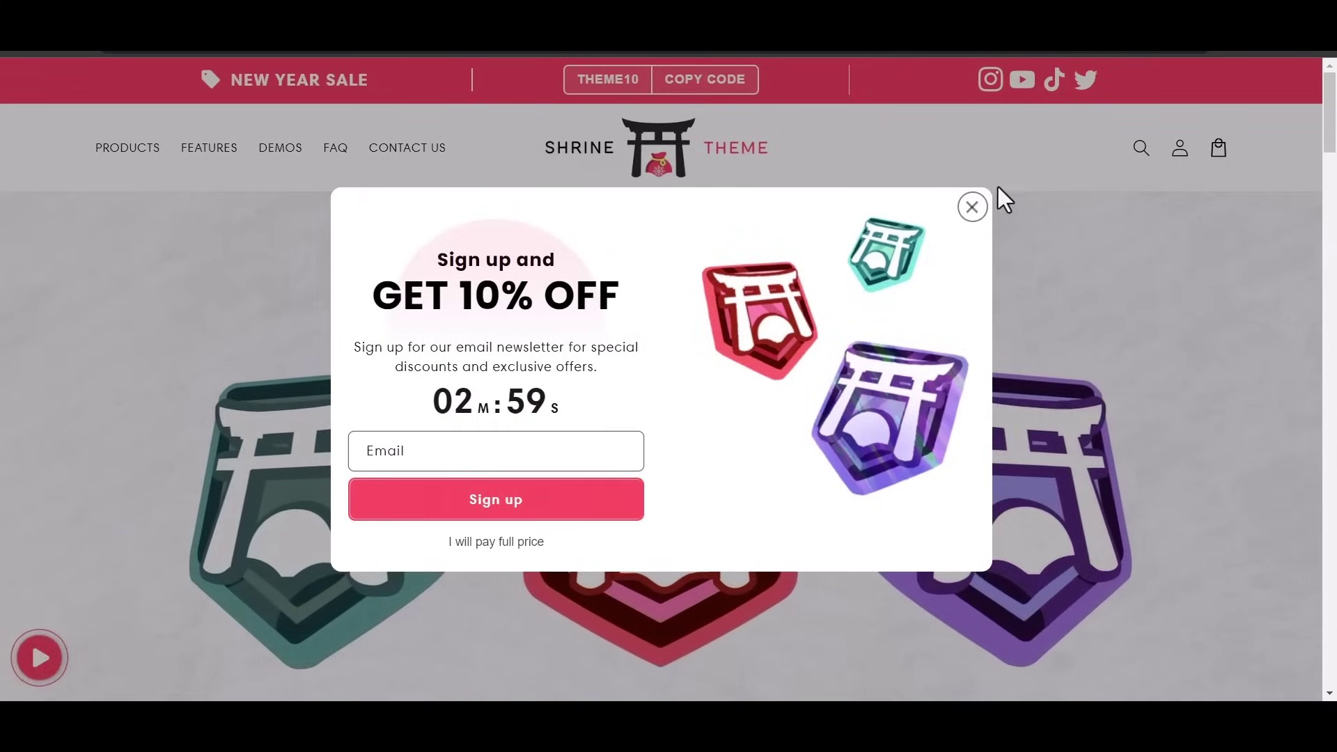
Dismiss the newsletter sign-up popup on the Shrine theme demo store and look through its home page
left_click(973, 206)
scroll(843, 208, "down", 15)
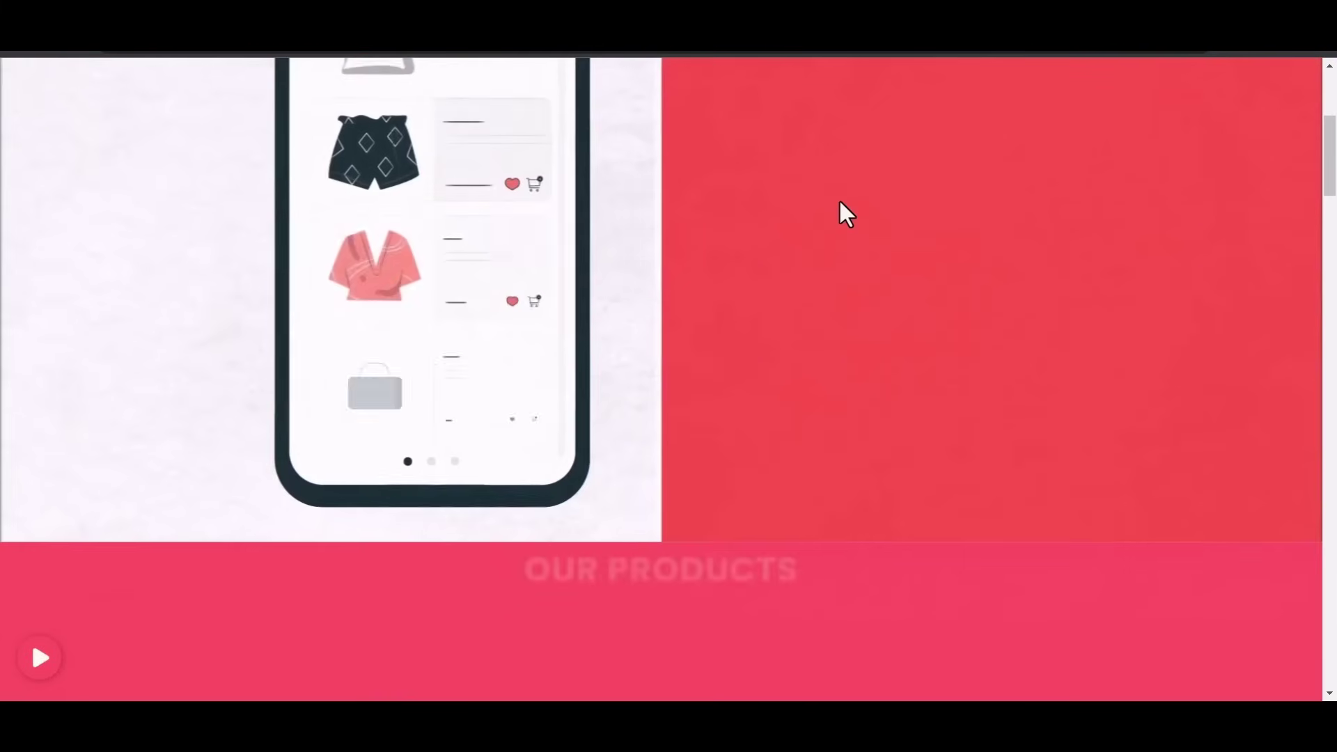
scroll(830, 218, "up", 14)
scroll(901, 152, "down", 10)
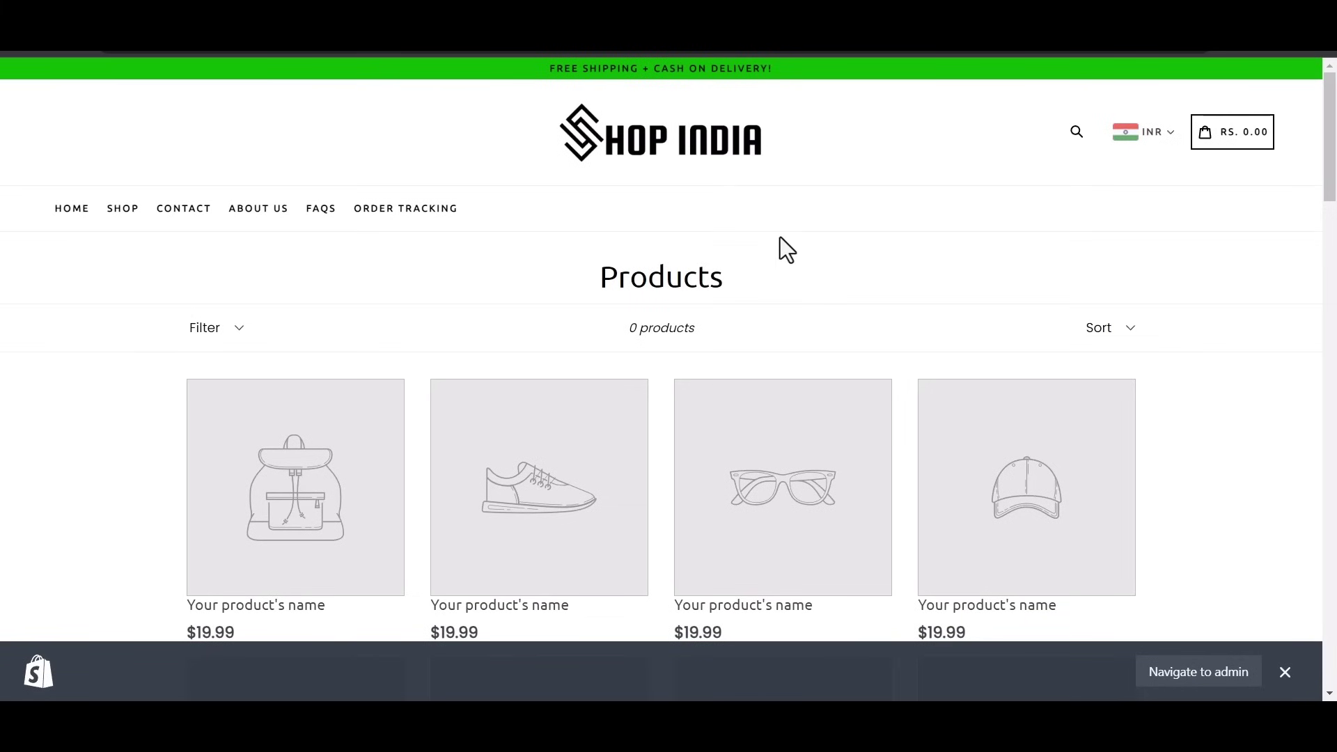
Look through the placeholder items on the Shop India storefront's Products page
scroll(785, 249, "down", 6)
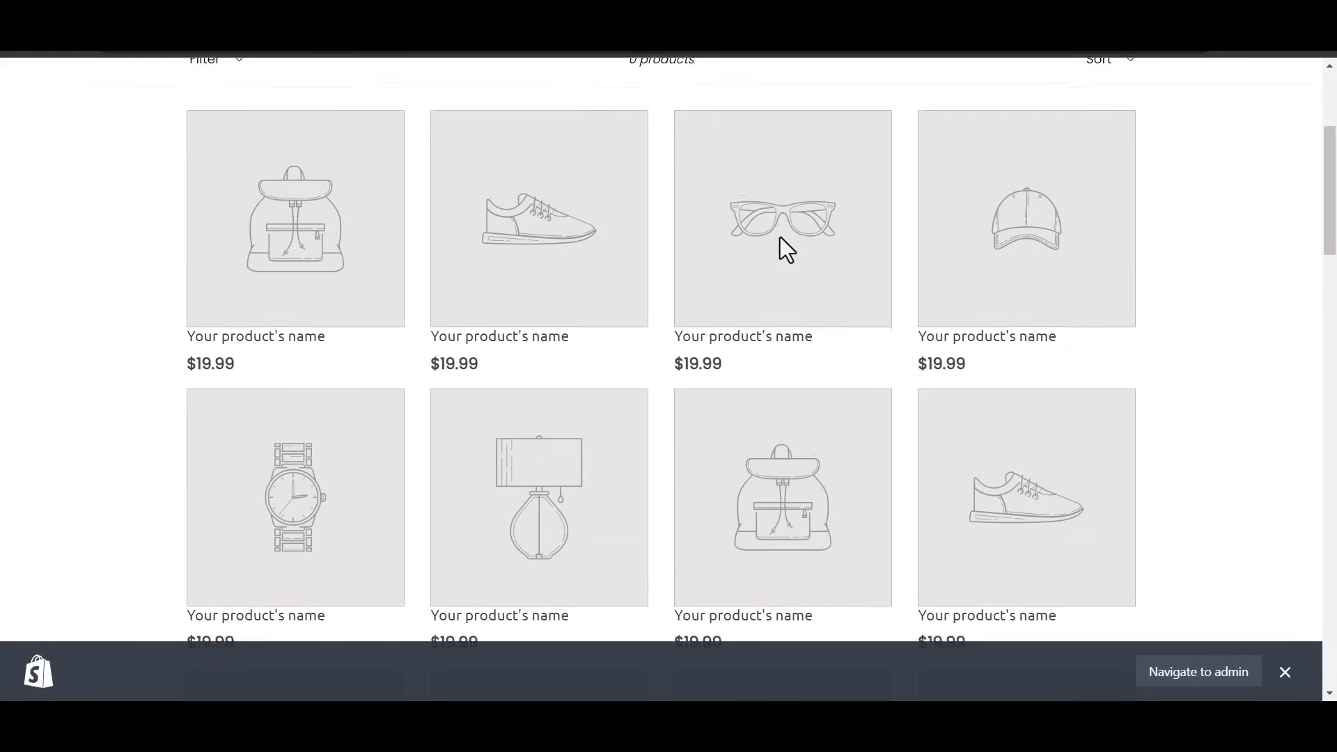
scroll(821, 358, "up", 5)
scroll(853, 366, "down", 5)
scroll(853, 366, "down", 3)
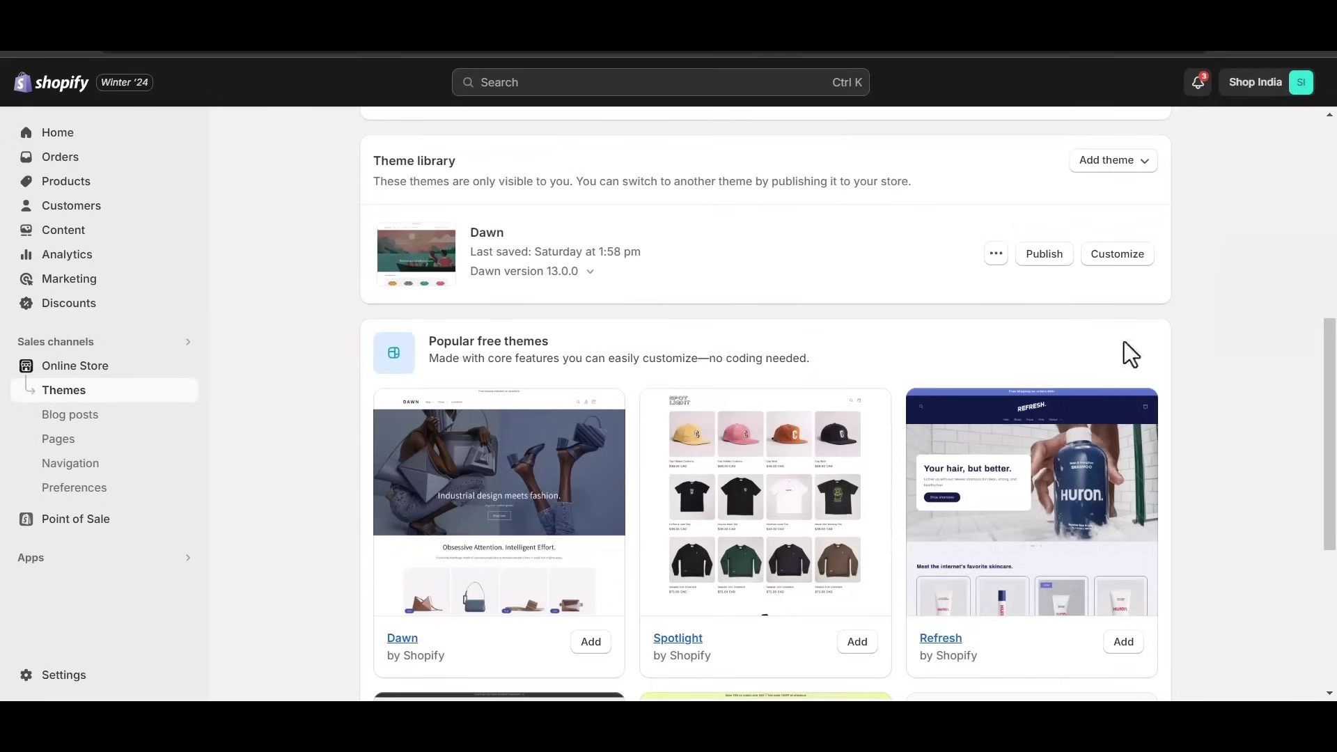
Open the current theme in the theme editor again and read through its About Us page in the preview
left_click(1103, 249)
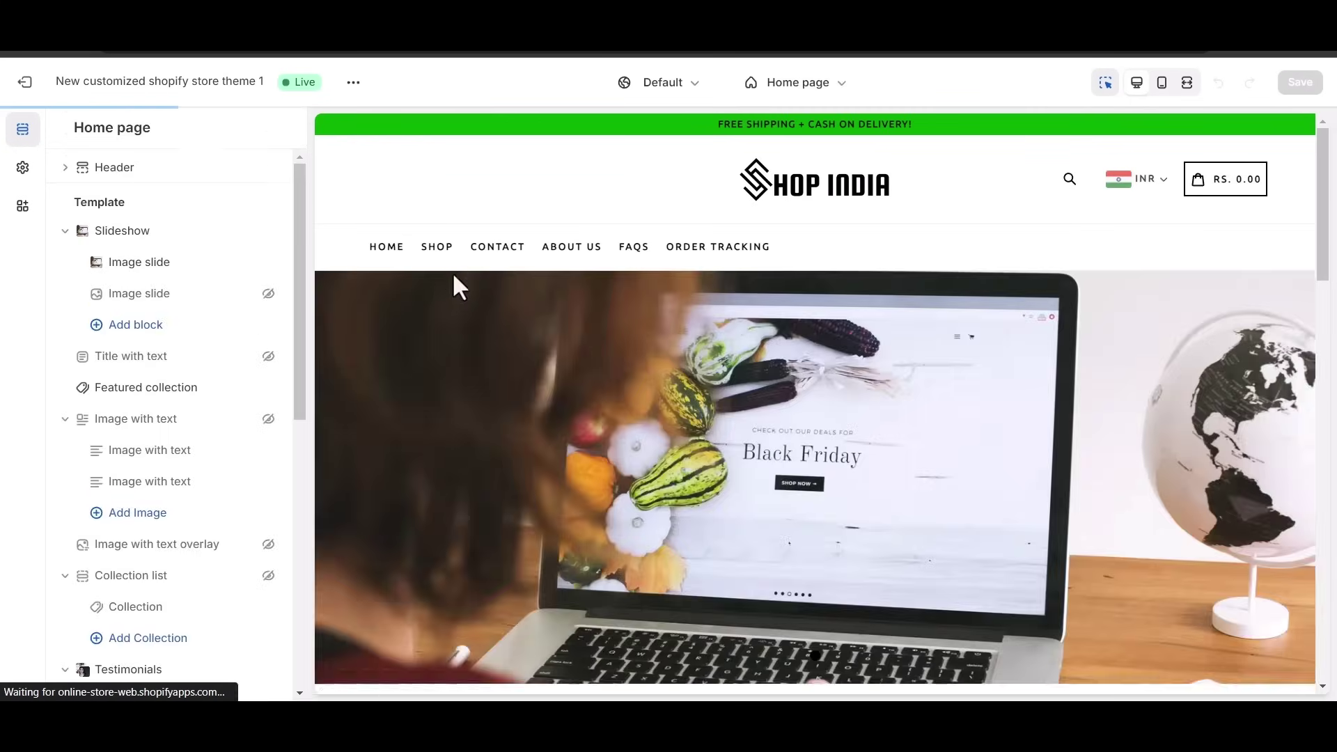
left_click(512, 256)
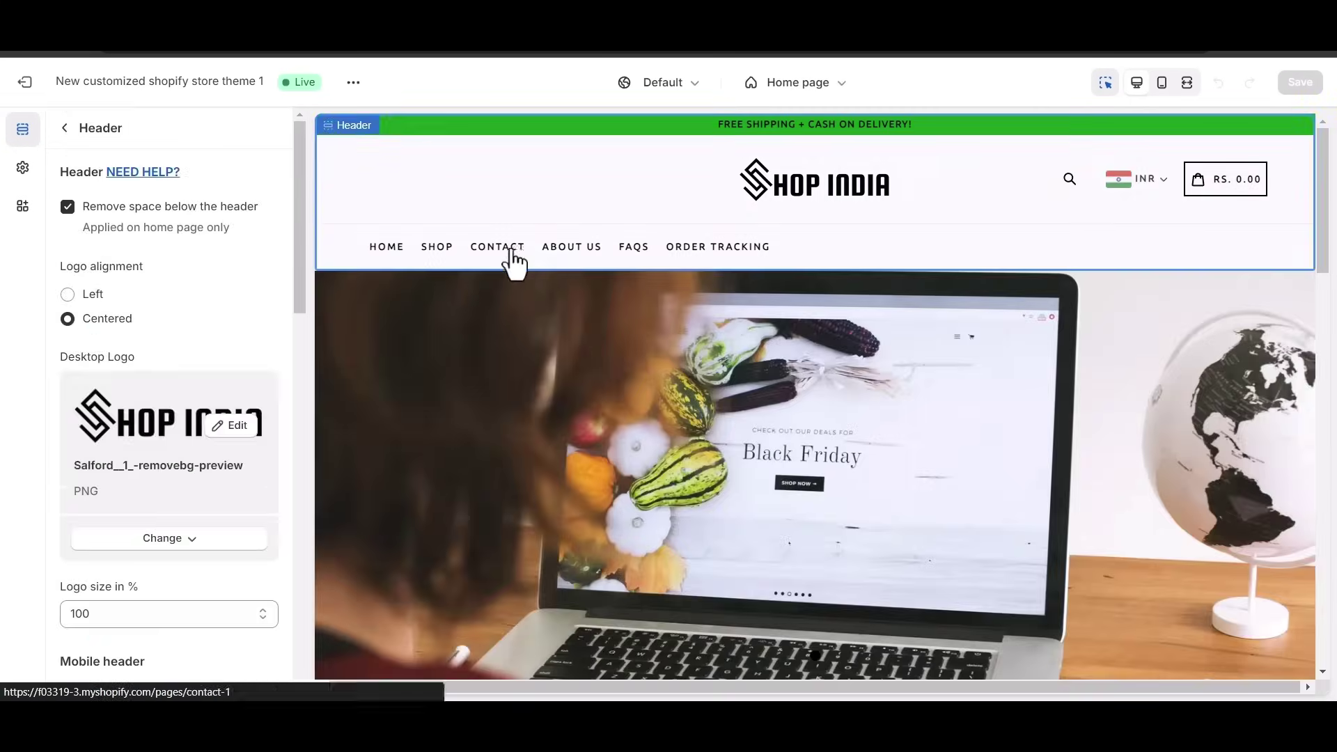
left_click(595, 254)
scroll(773, 348, "down", 3)
scroll(768, 341, "down", 15)
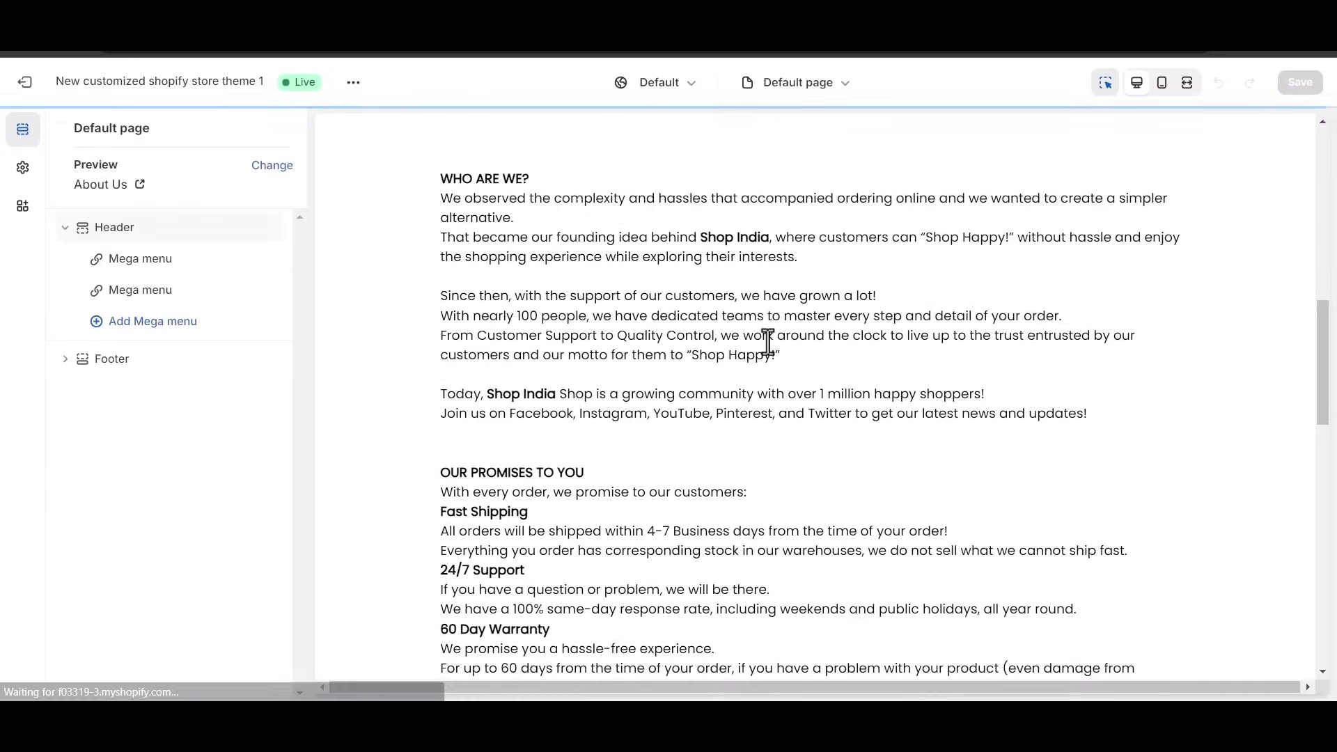
scroll(768, 342, "up", 3)
scroll(767, 342, "up", 15)
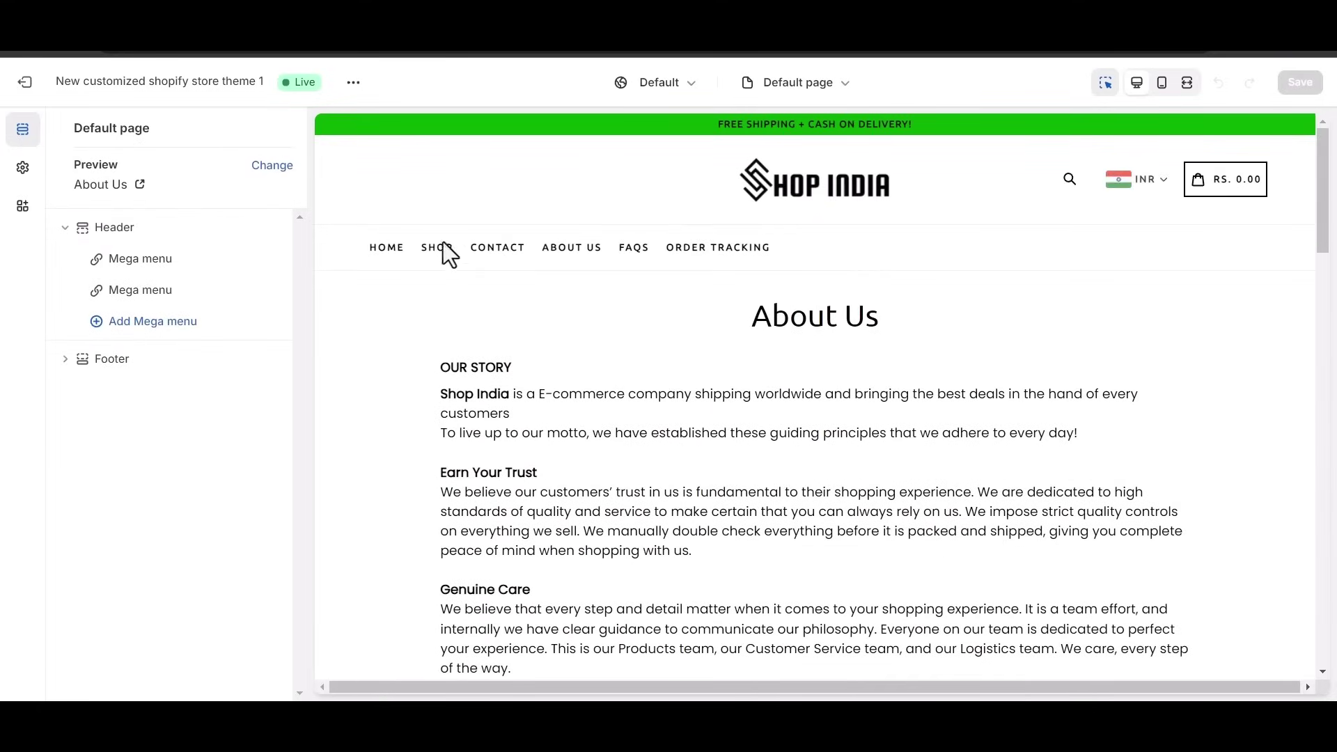
Open the header section's settings and view the desktop and mobile logo options
left_click(392, 253)
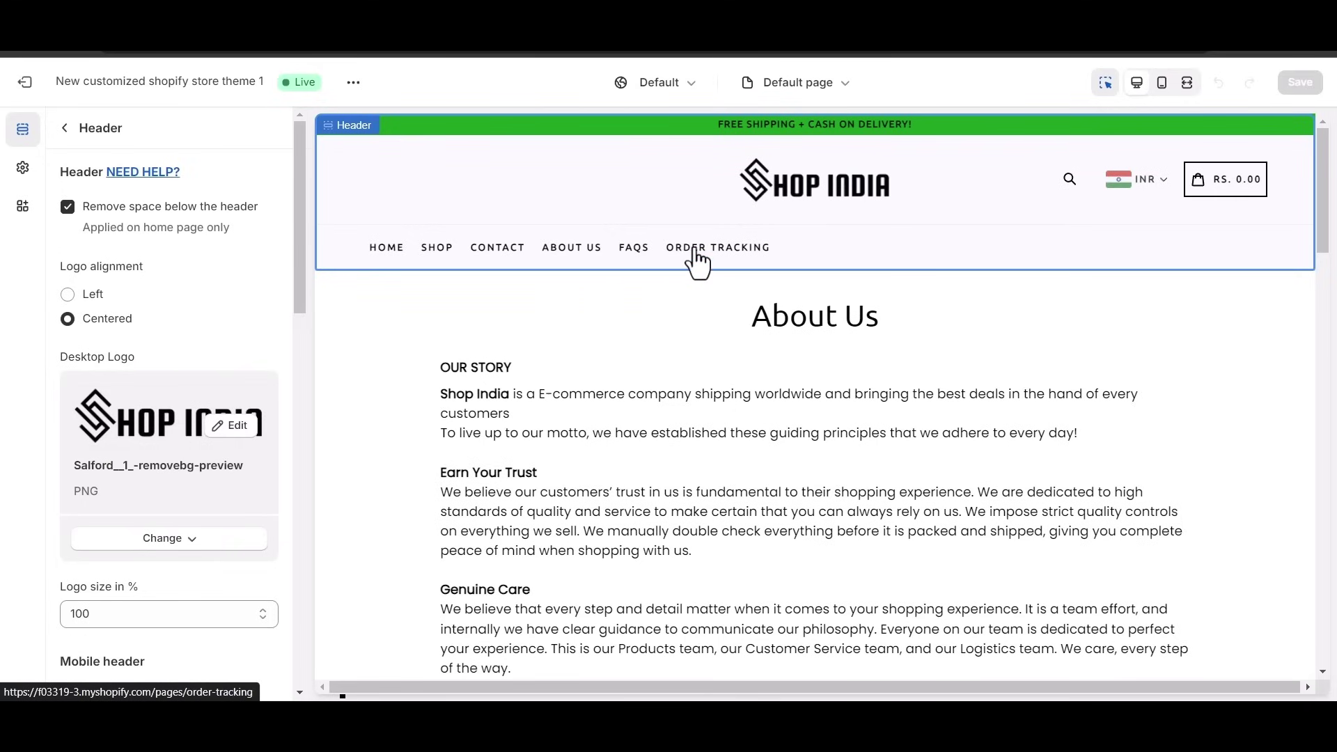
scroll(181, 257, "down", 4)
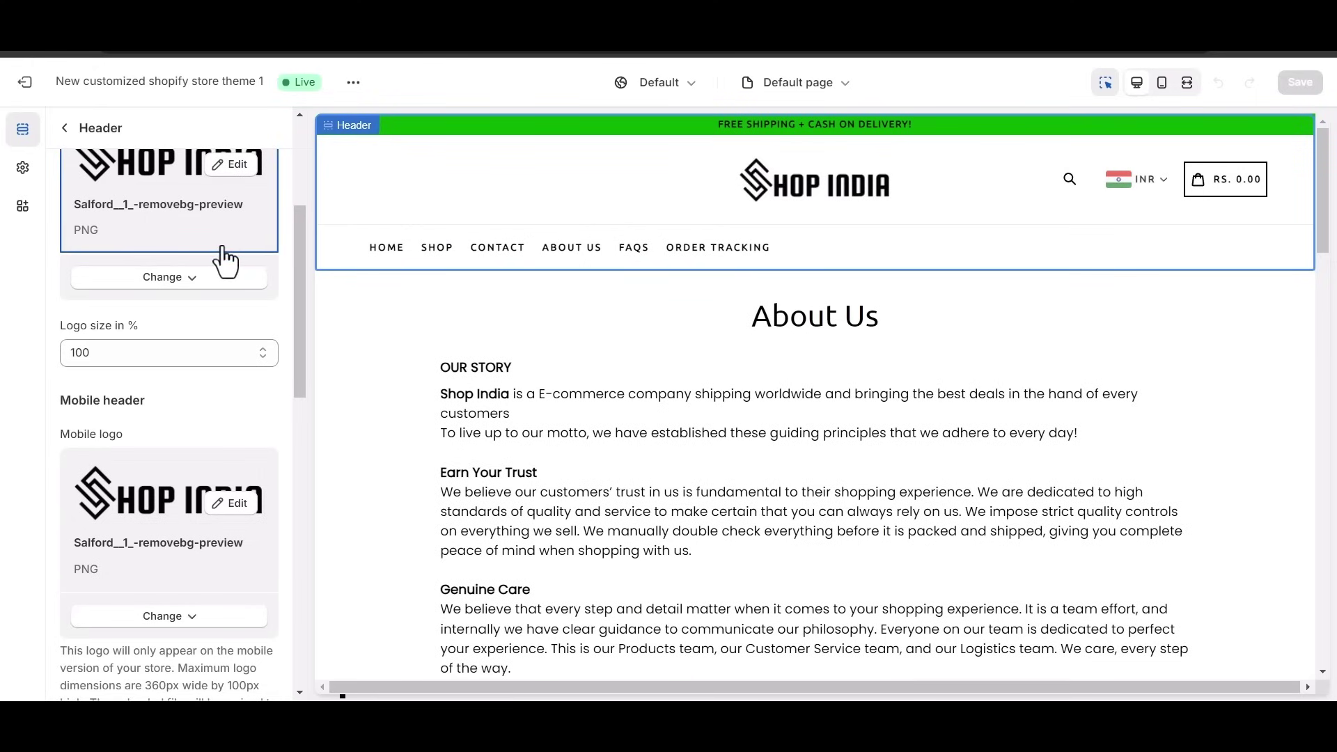
Look through the home page template's section list and its Best Sellers and Testimonials sections in the theme editor preview
scroll(222, 258, "down", 4)
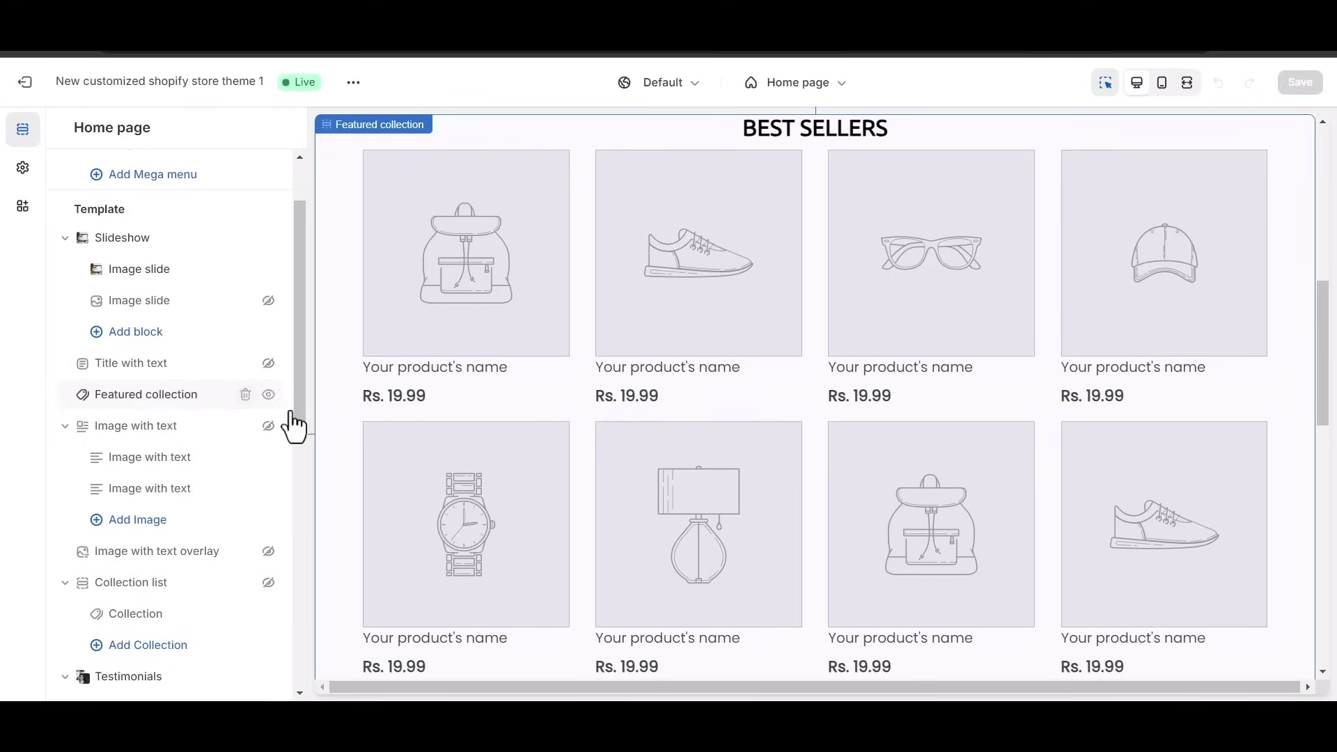
scroll(623, 286, "down", 4)
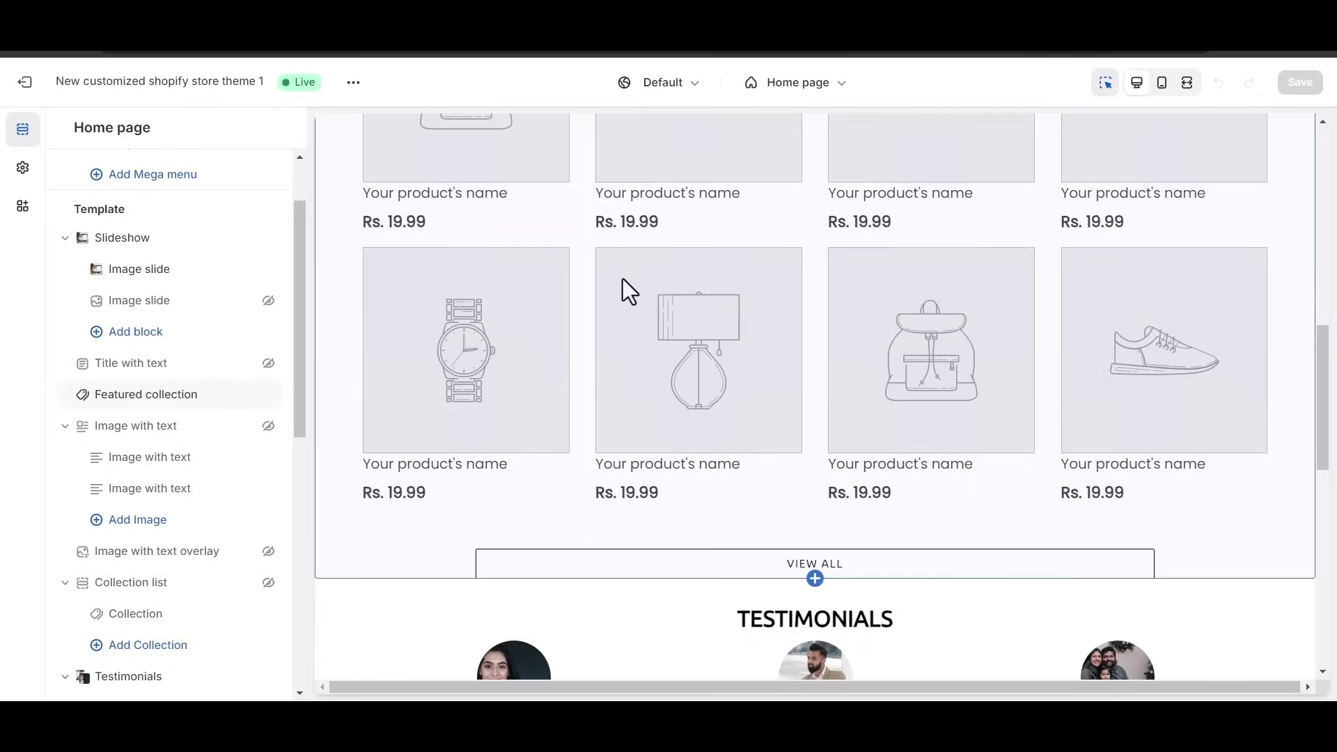
scroll(612, 294, "up", 4)
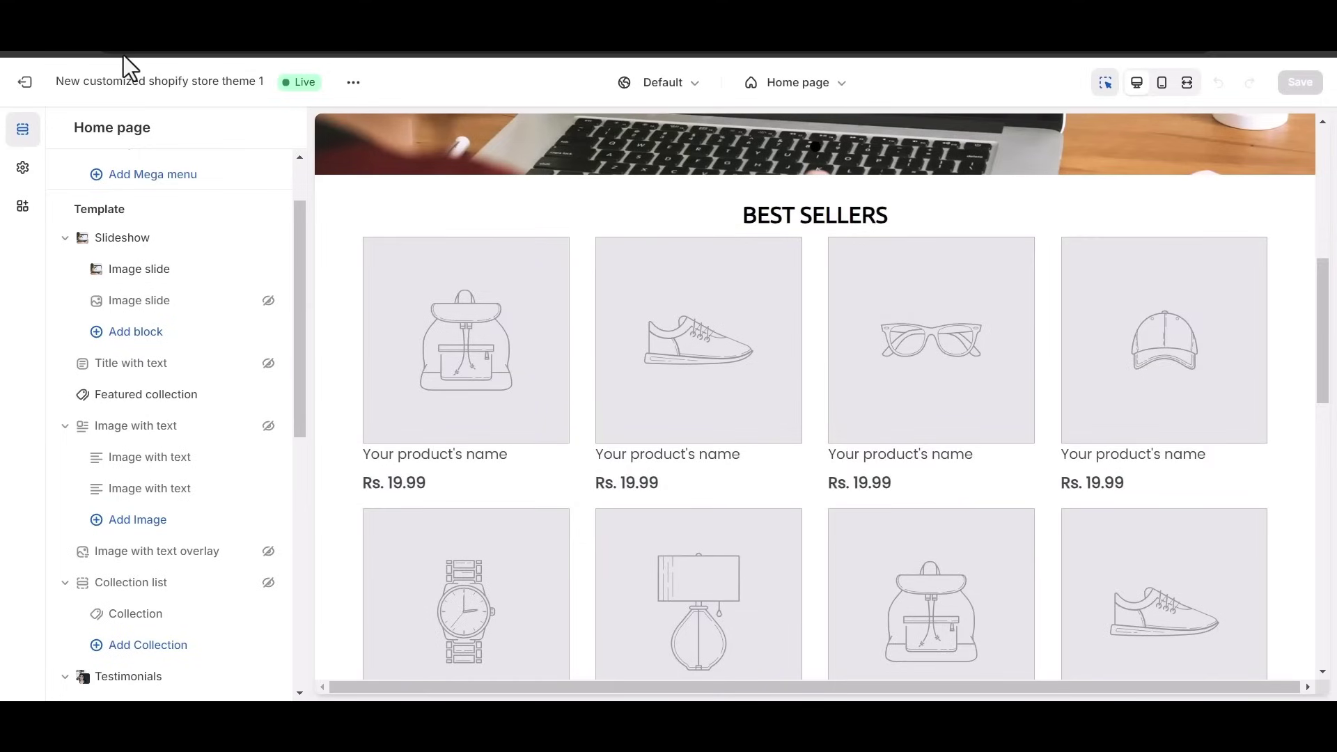
scroll(1040, 484, "down", 2)
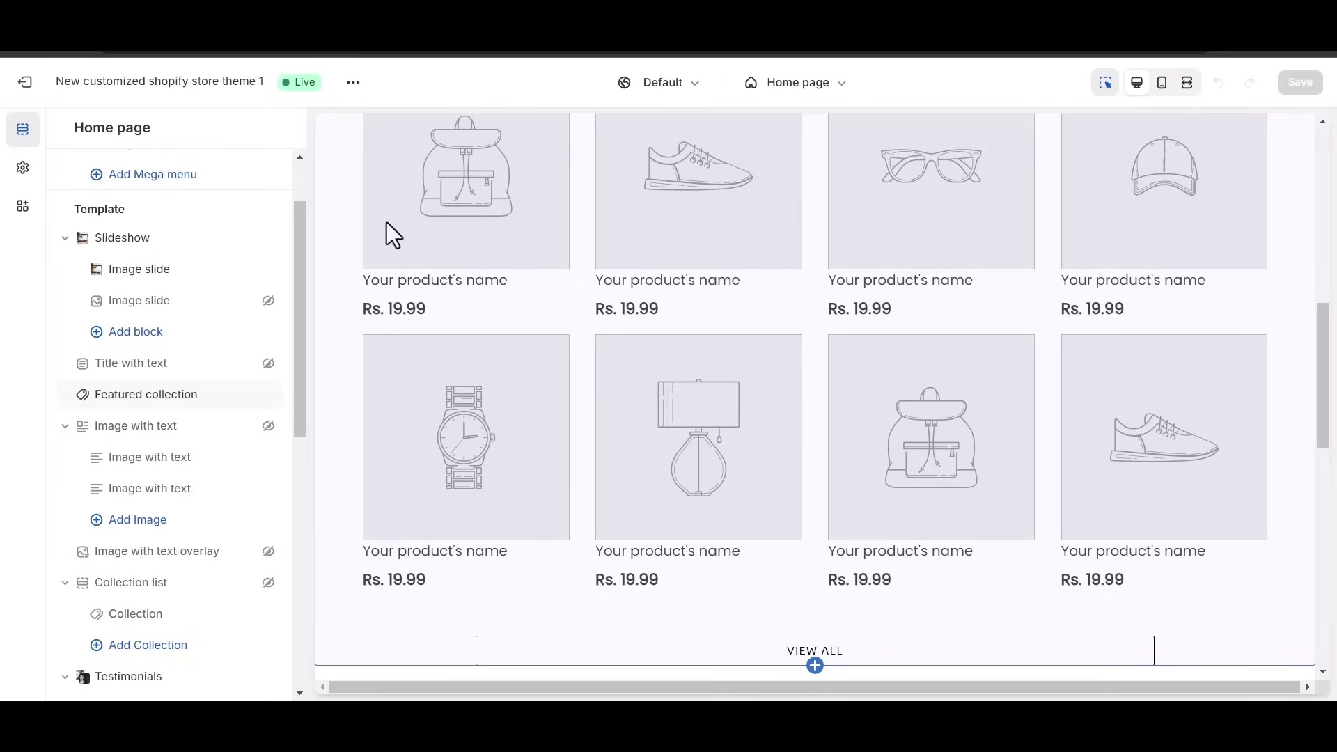
scroll(516, 298, "down", 9)
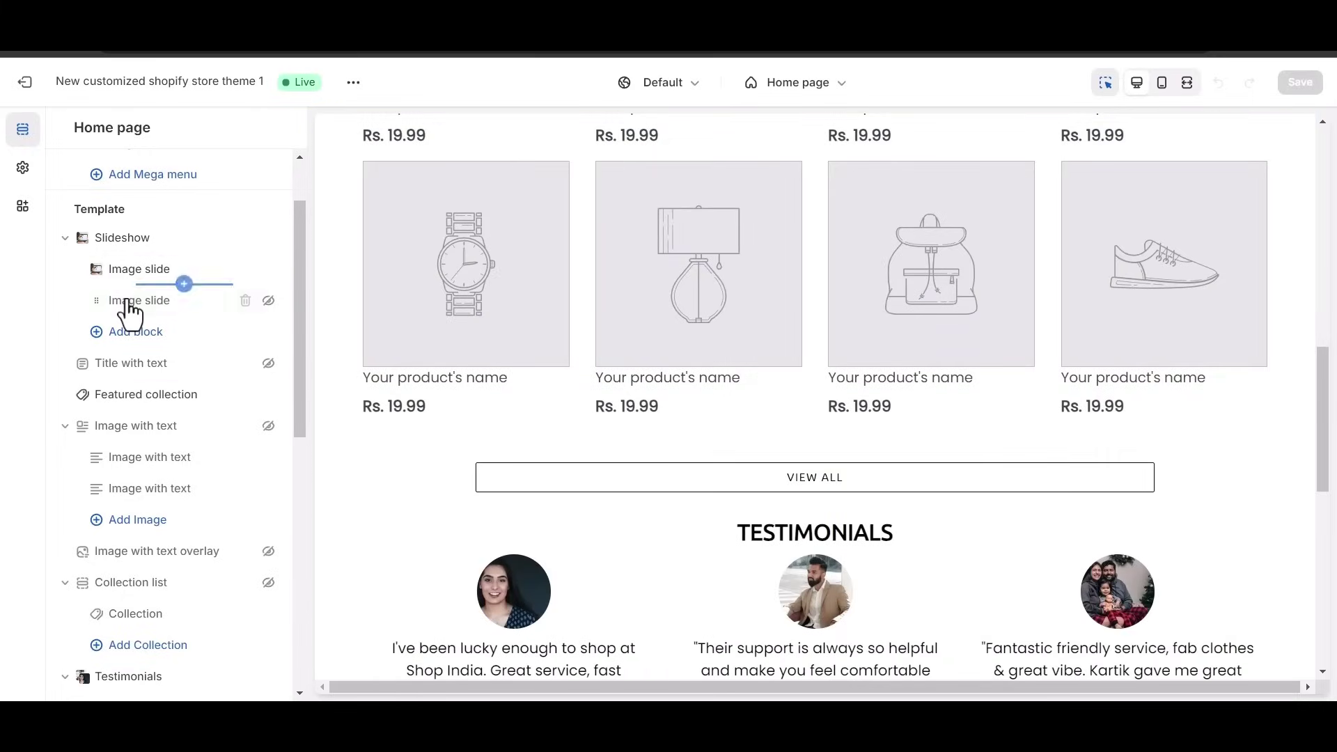
scroll(125, 304, "down", 3)
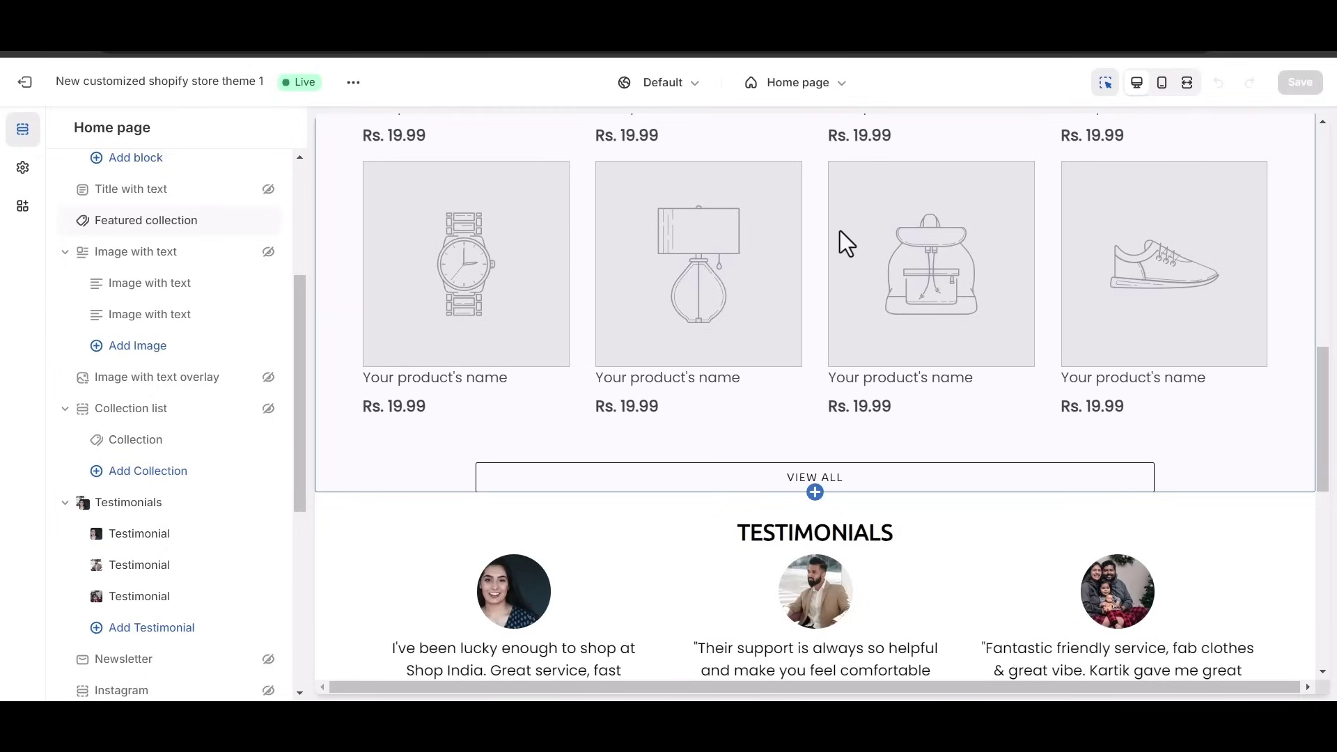
scroll(828, 251, "up", 3)
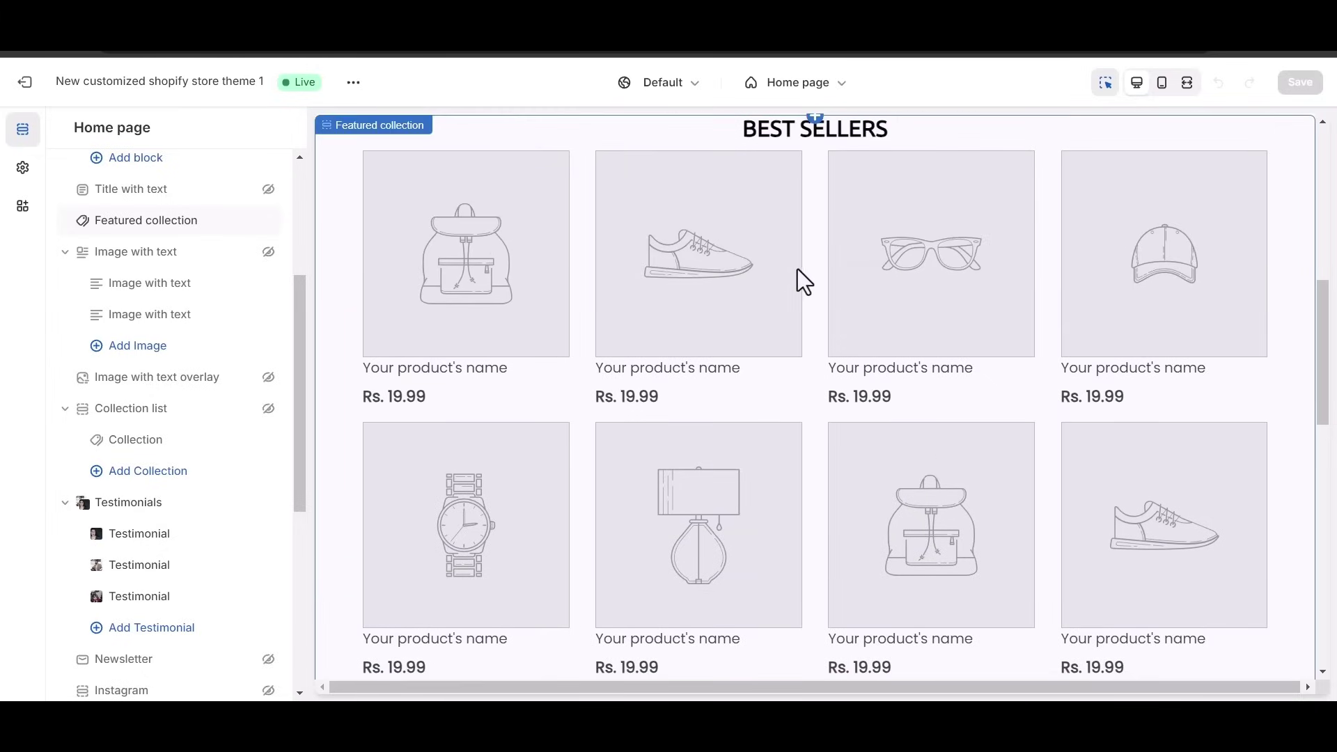
scroll(447, 170, "up", 3)
scroll(901, 409, "down", 3)
scroll(593, 340, "down", 3)
scroll(595, 352, "up", 3)
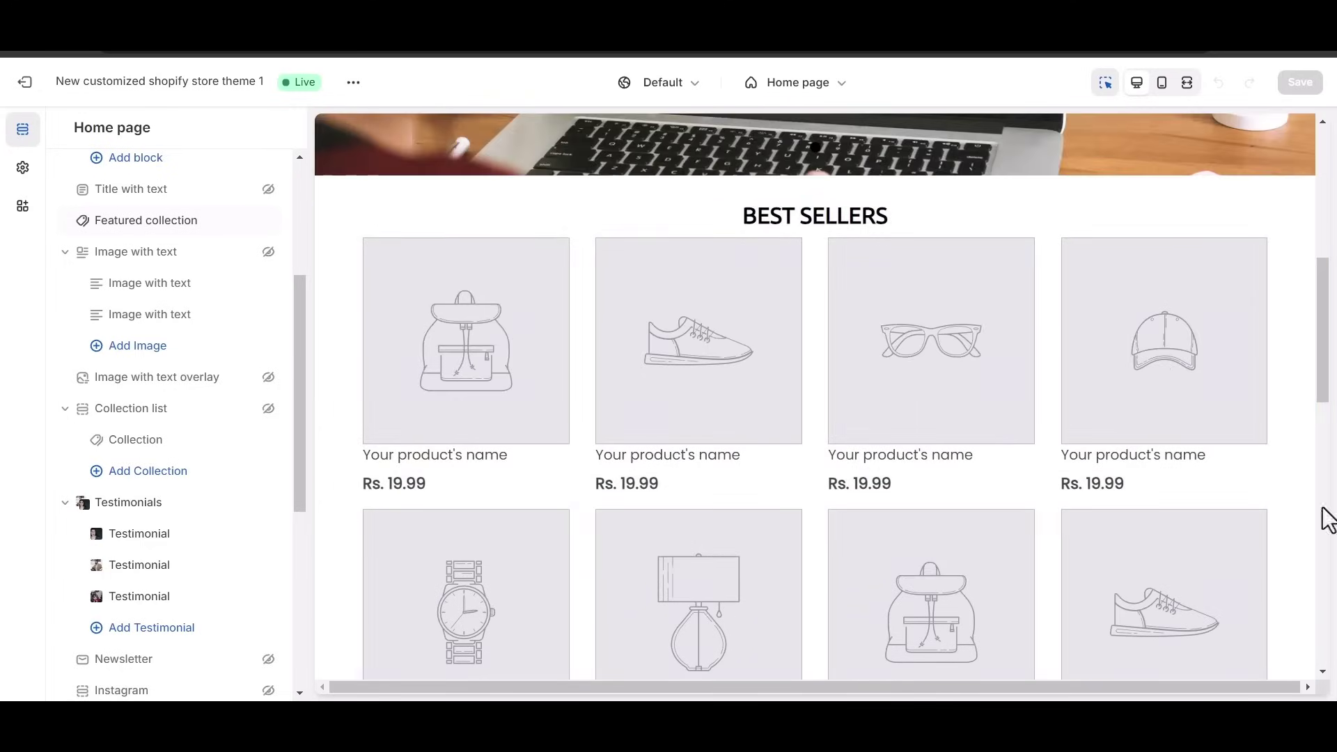
scroll(1015, 427, "down", 3)
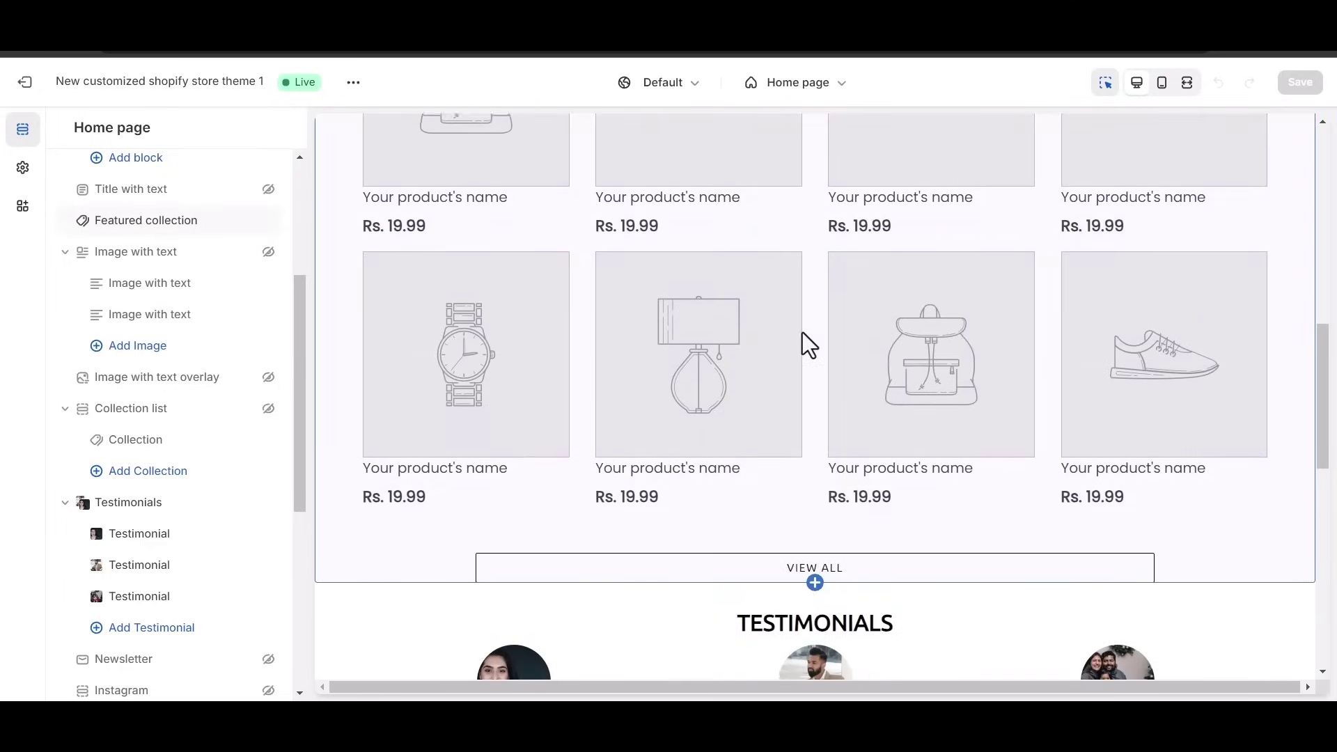
scroll(801, 345, "up", 4)
scroll(801, 349, "down", 1)
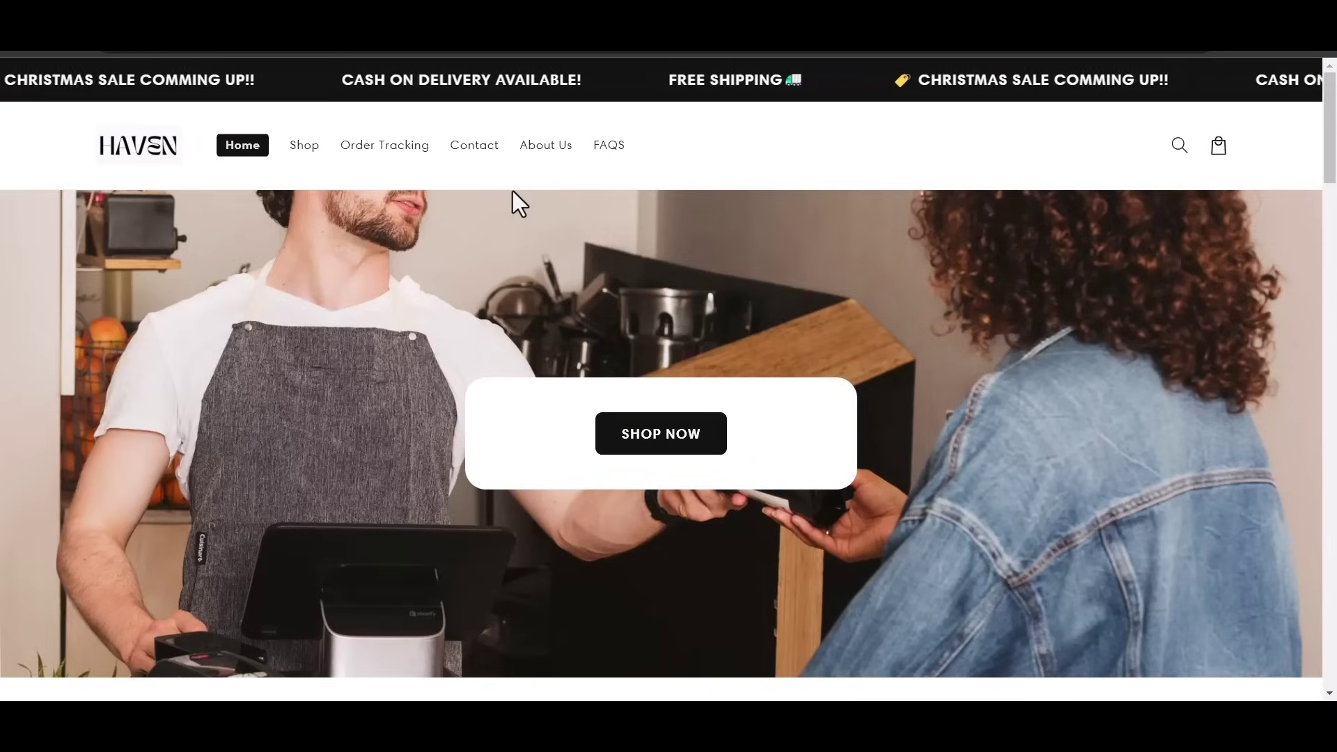
Look through the Haven storefront's home page from the announcement bar and banner down to the footer links and contact details
scroll(695, 403, "down", 2)
scroll(695, 397, "up", 2)
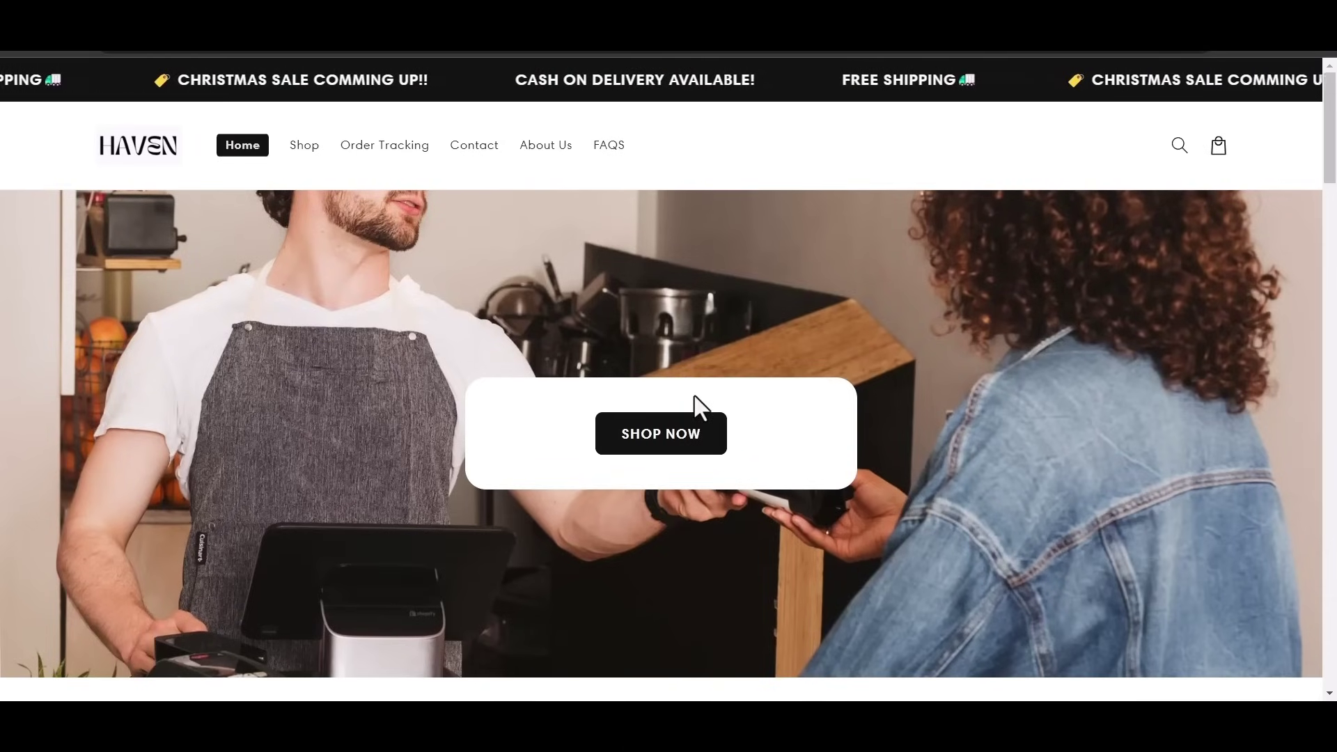
scroll(695, 397, "down", 10)
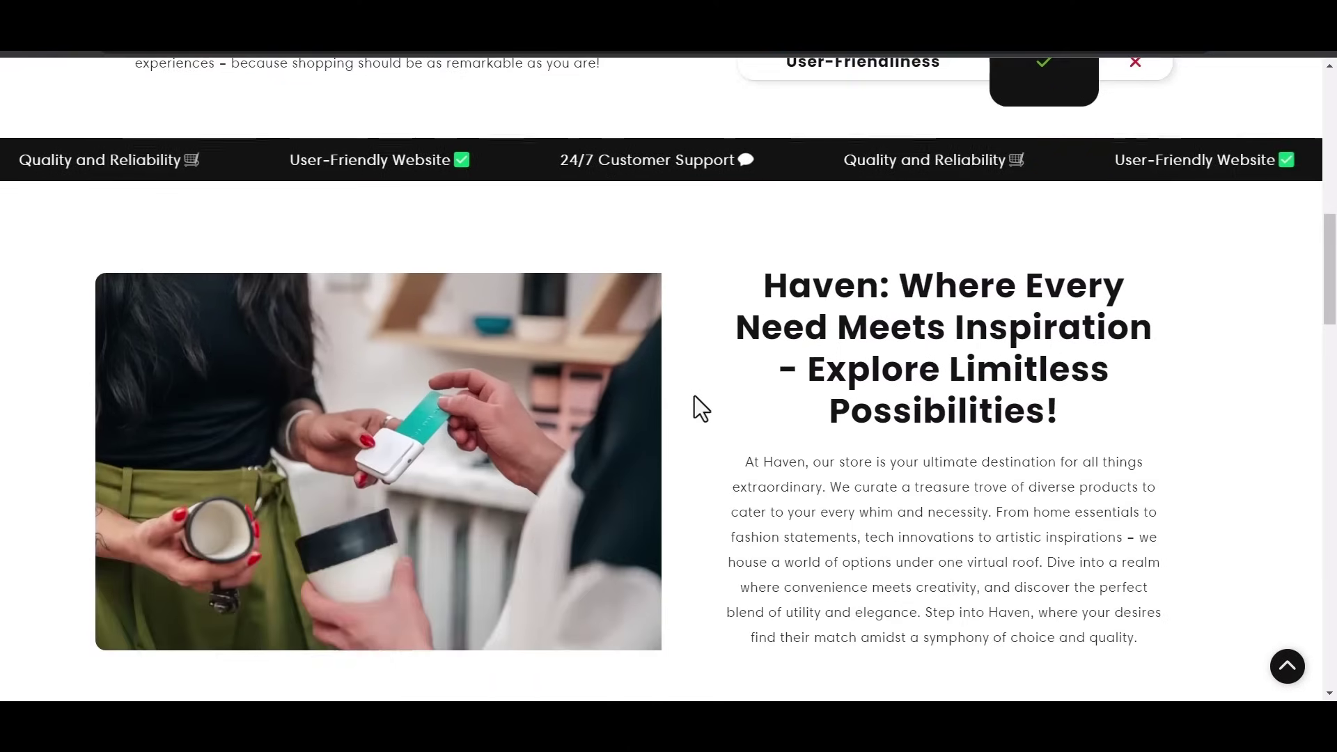
scroll(695, 397, "up", 2)
scroll(695, 397, "down", 15)
scroll(720, 535, "down", 3)
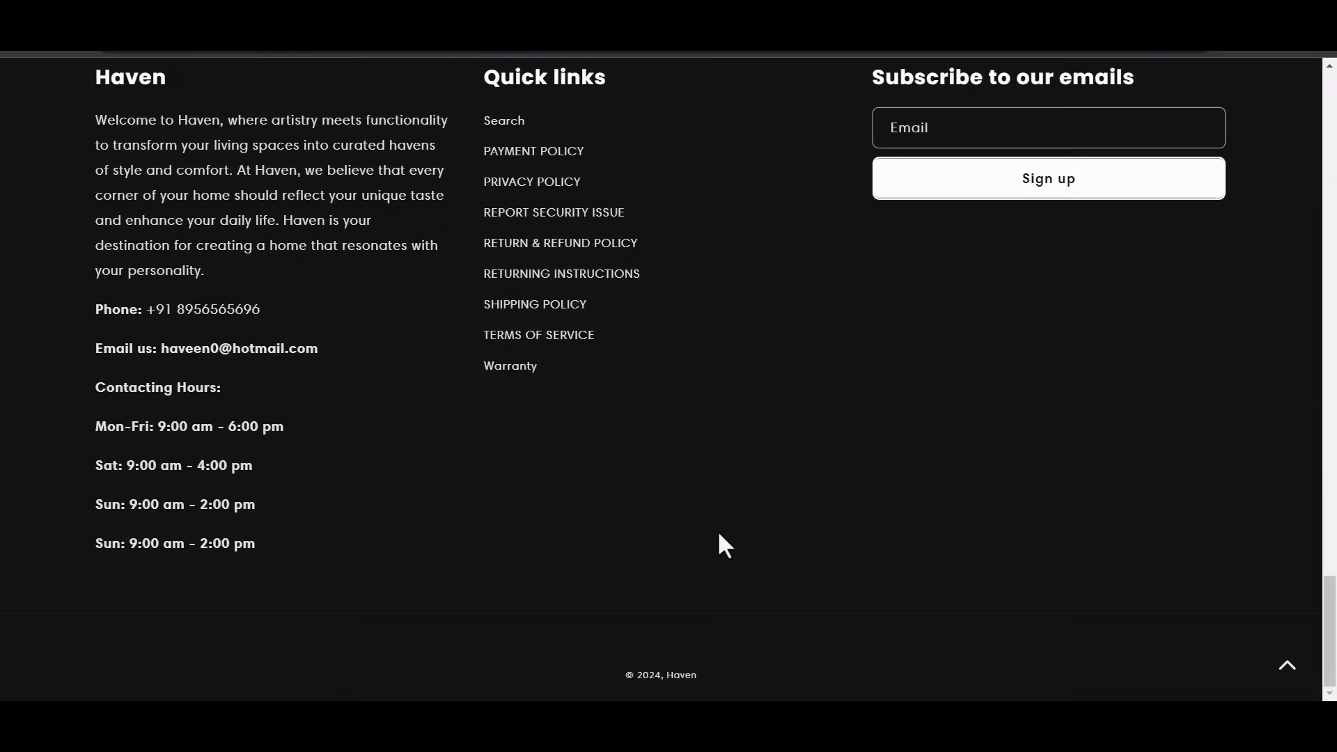
scroll(719, 535, "up", 15)
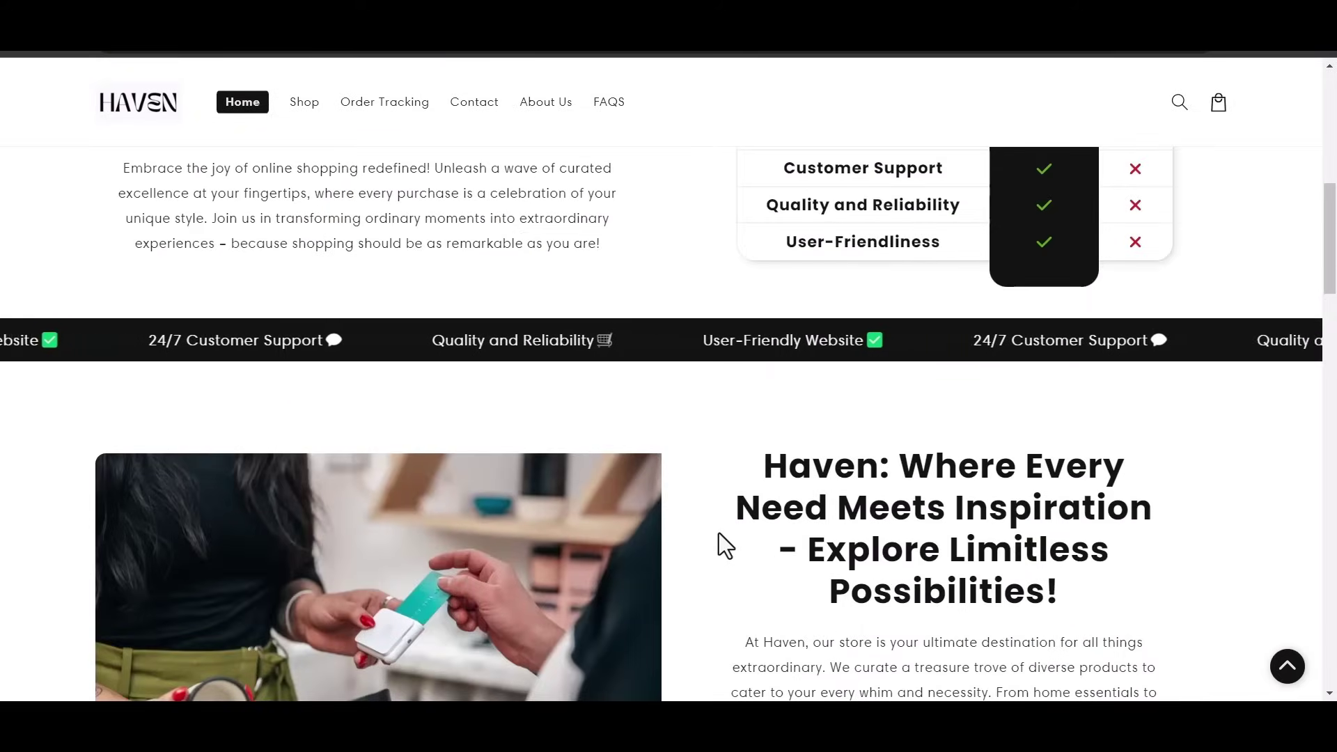
scroll(719, 534, "up", 3)
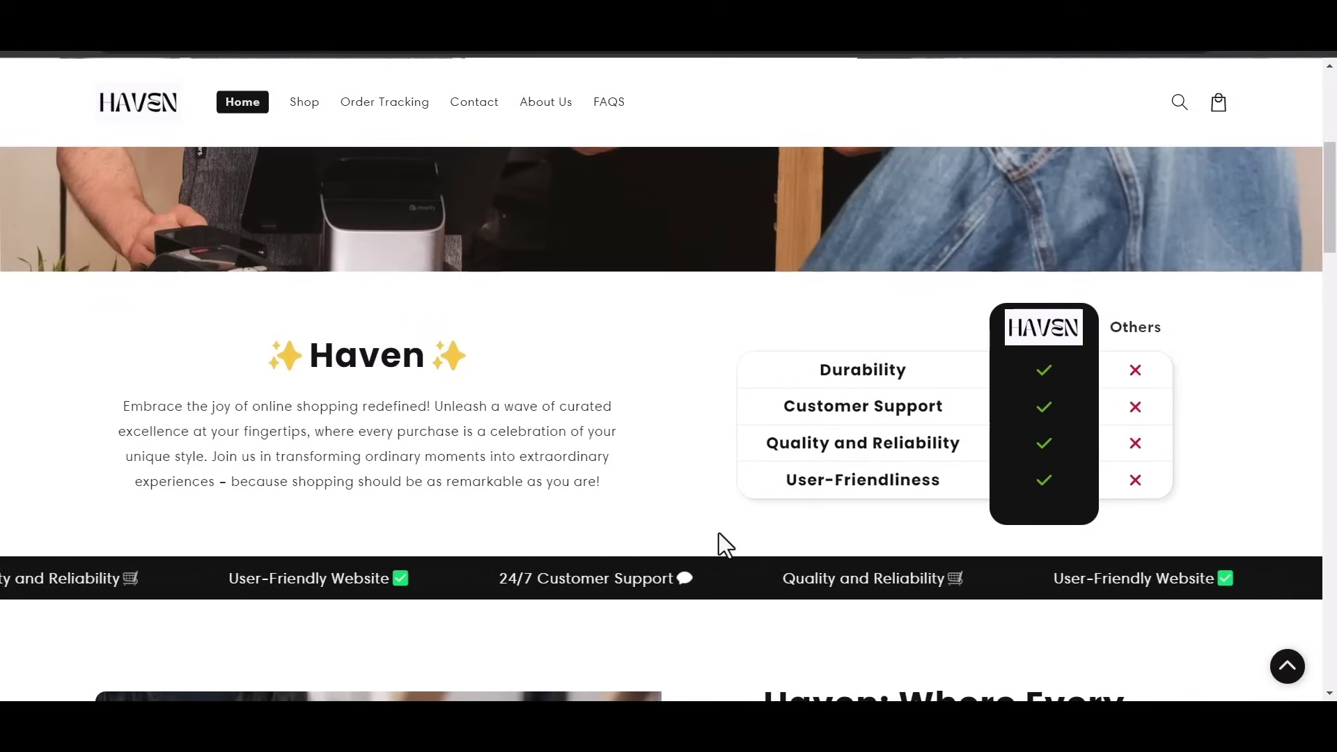
scroll(718, 533, "up", 5)
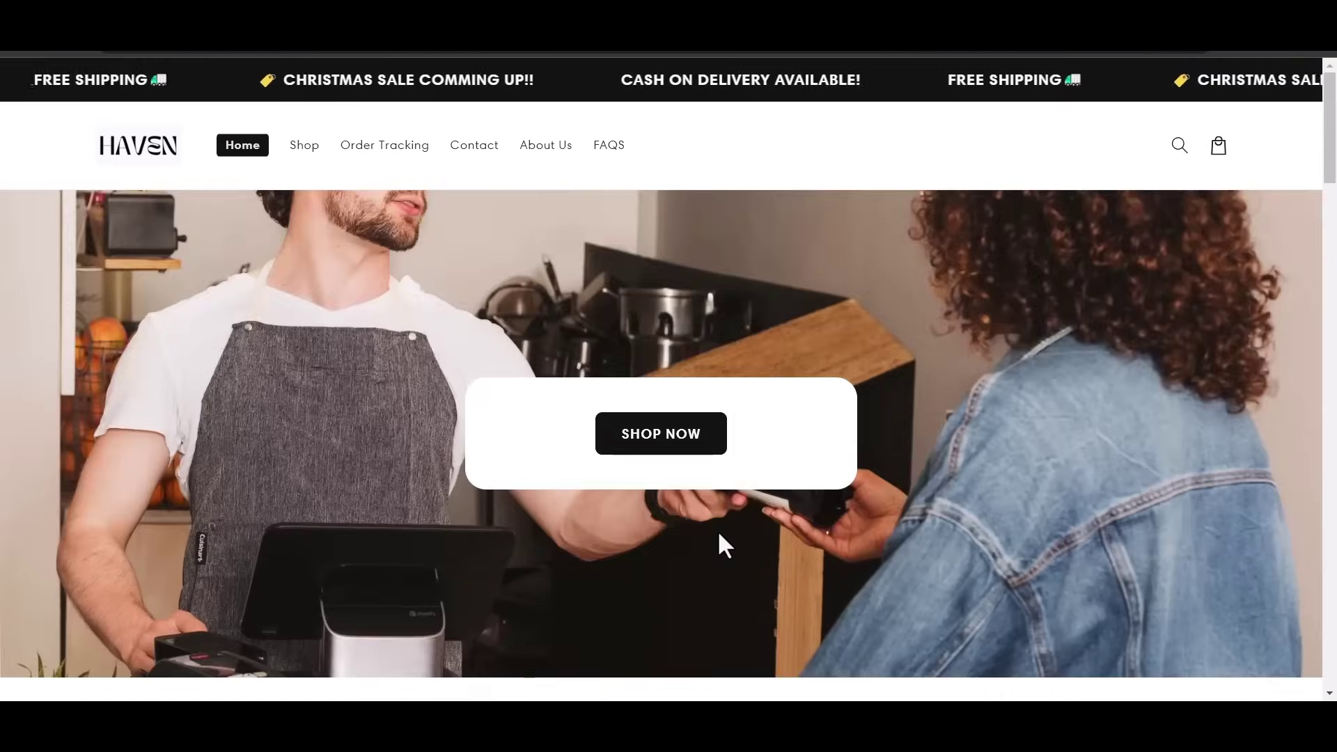
scroll(718, 533, "down", 6)
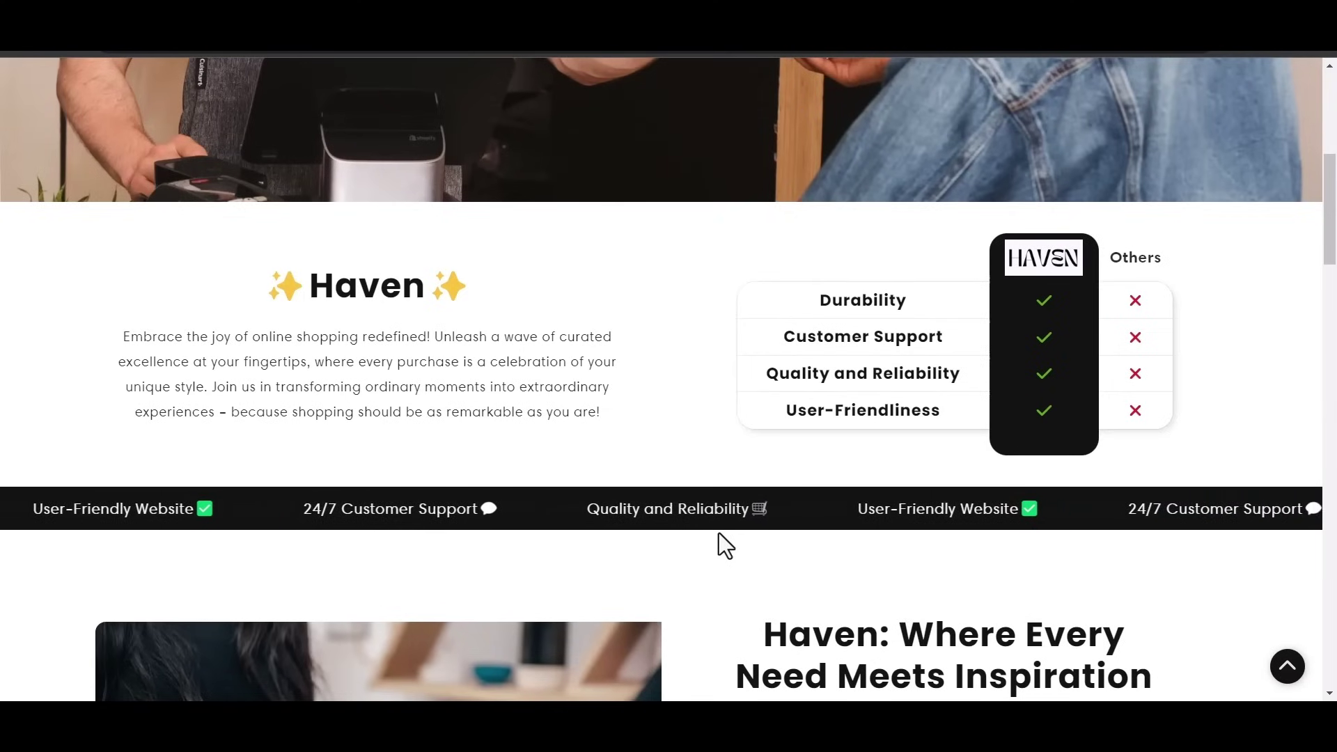
scroll(719, 533, "down", 2)
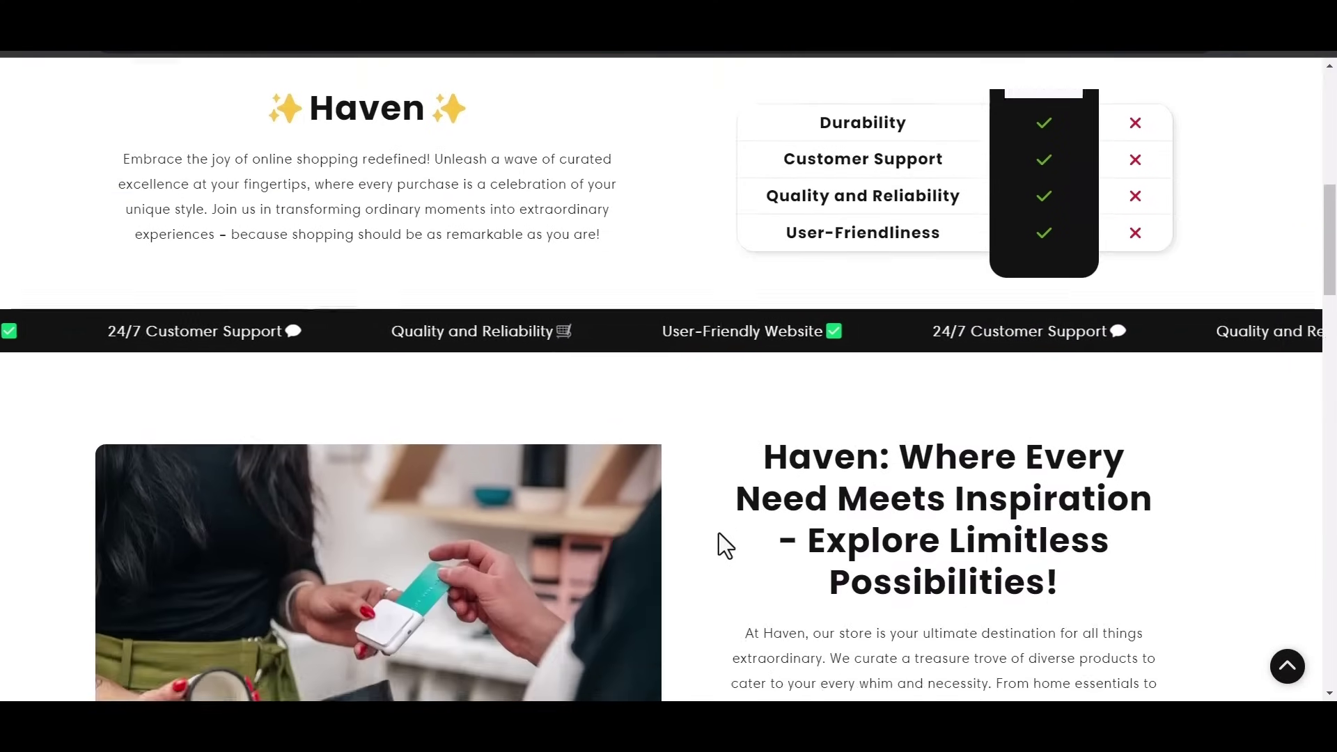
scroll(719, 533, "up", 5)
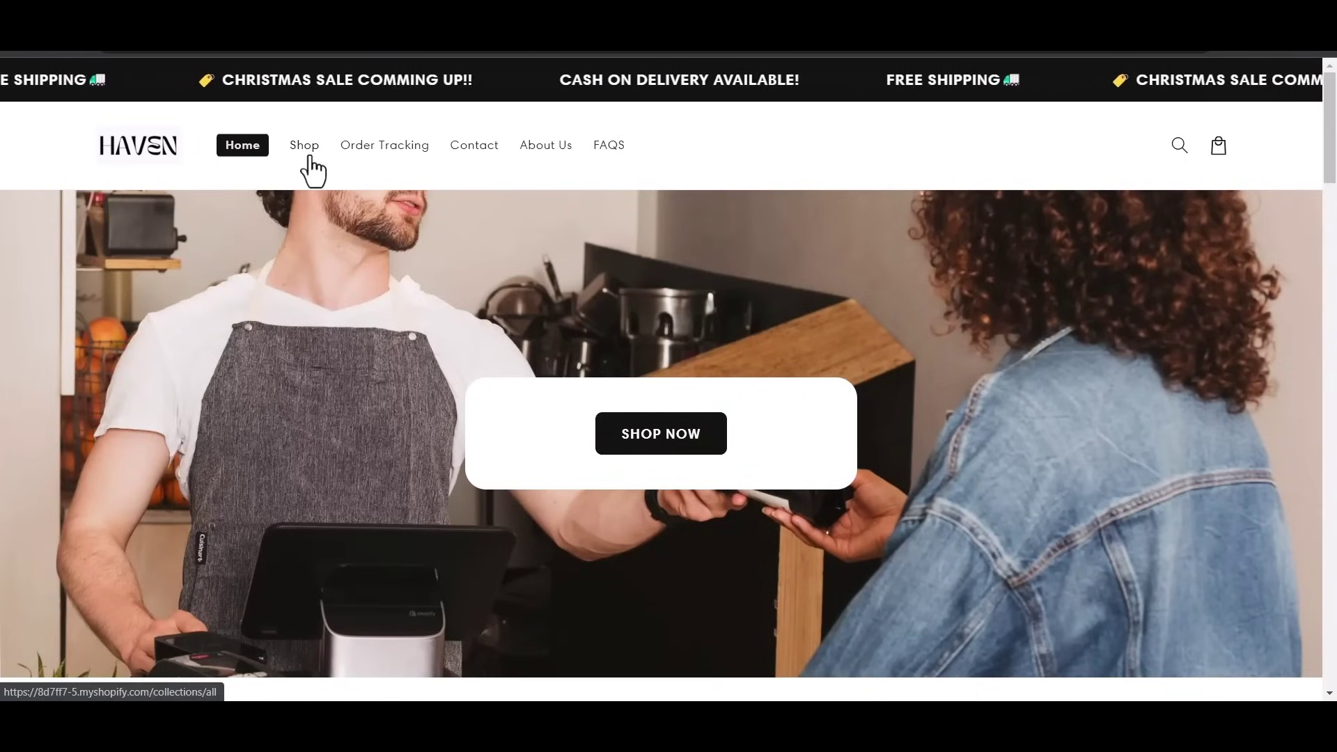
Examine the Haven home page's comparison table, image-with-text block and Exclusively For Our Customers section
scroll(620, 461, "down", 10)
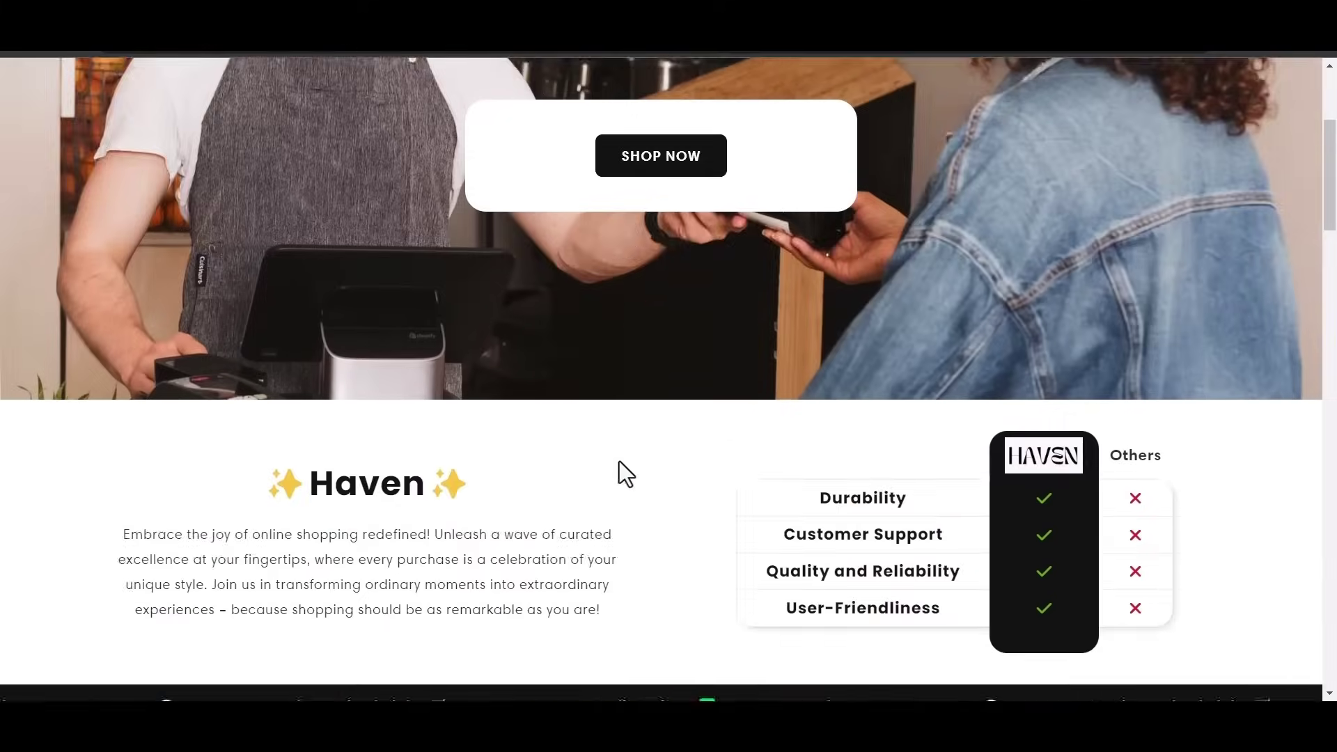
scroll(618, 458, "down", 3)
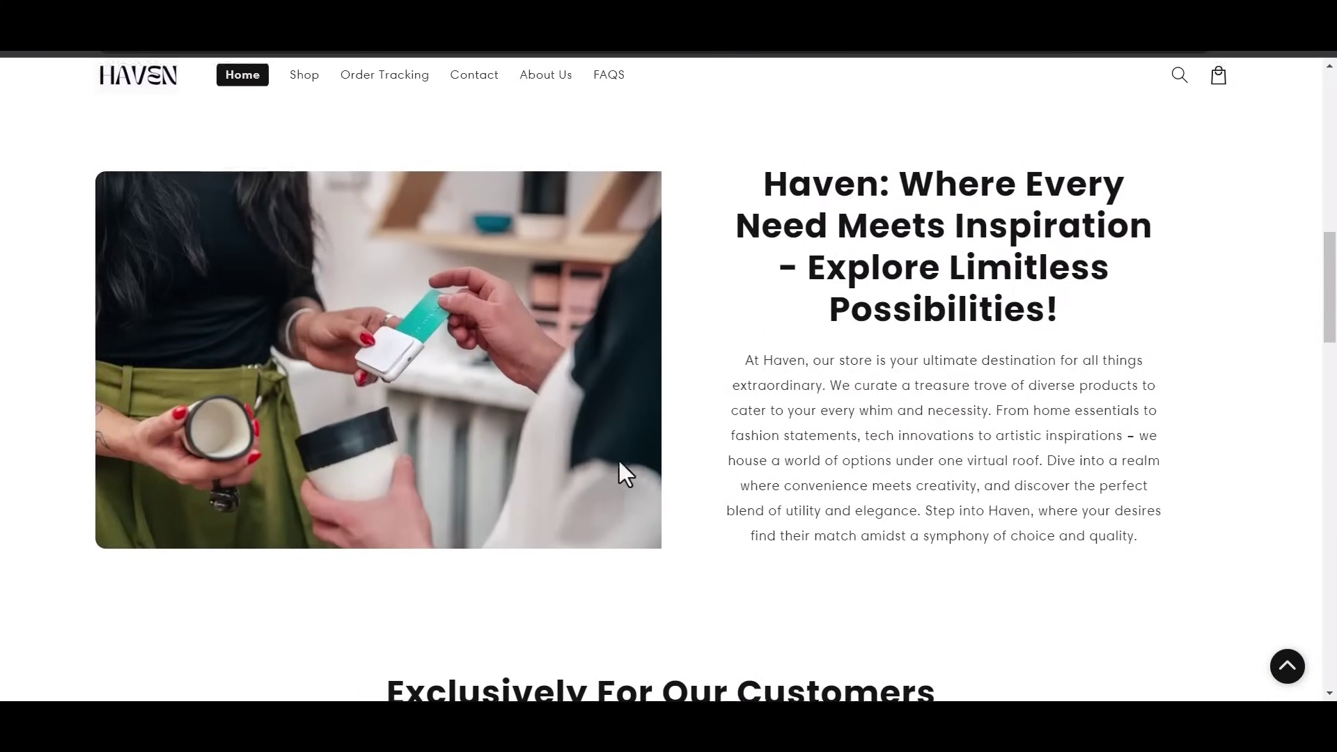
scroll(619, 461, "up", 15)
scroll(620, 461, "down", 12)
scroll(618, 459, "down", 2)
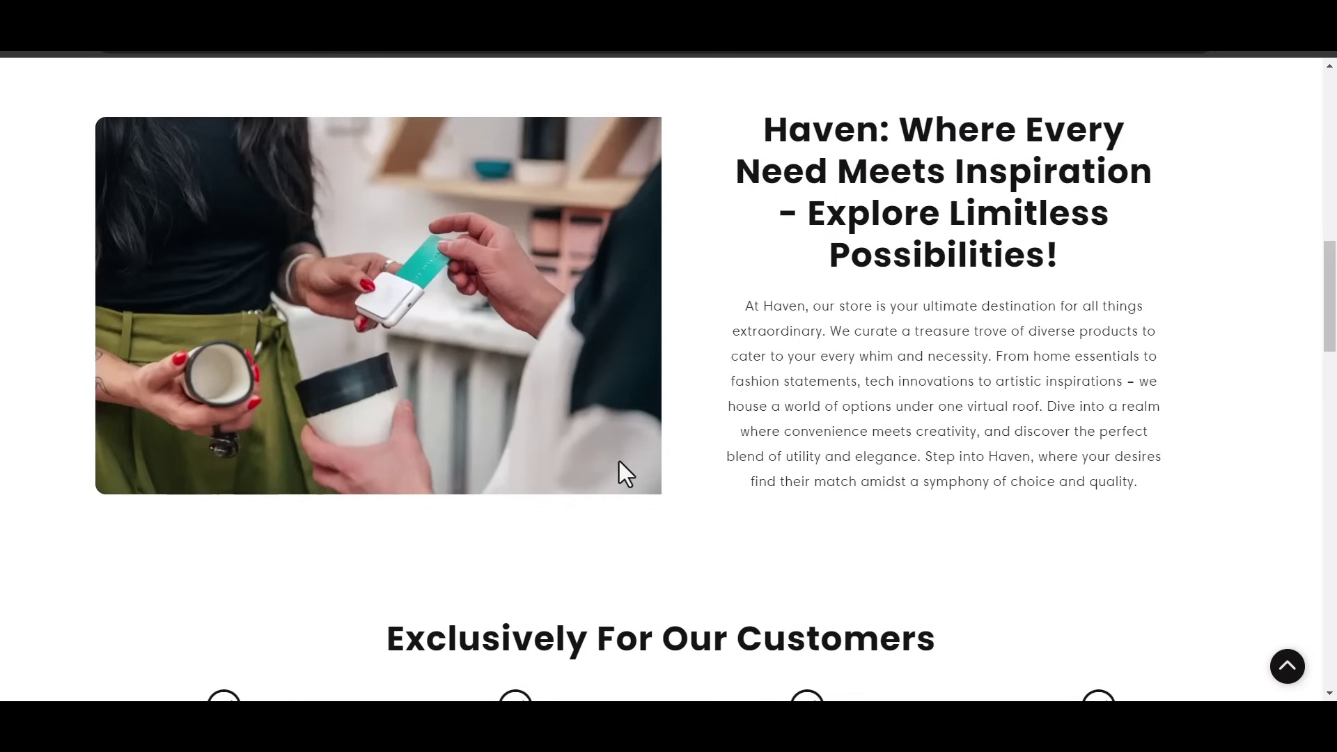
scroll(620, 461, "down", 6)
scroll(619, 461, "up", 5)
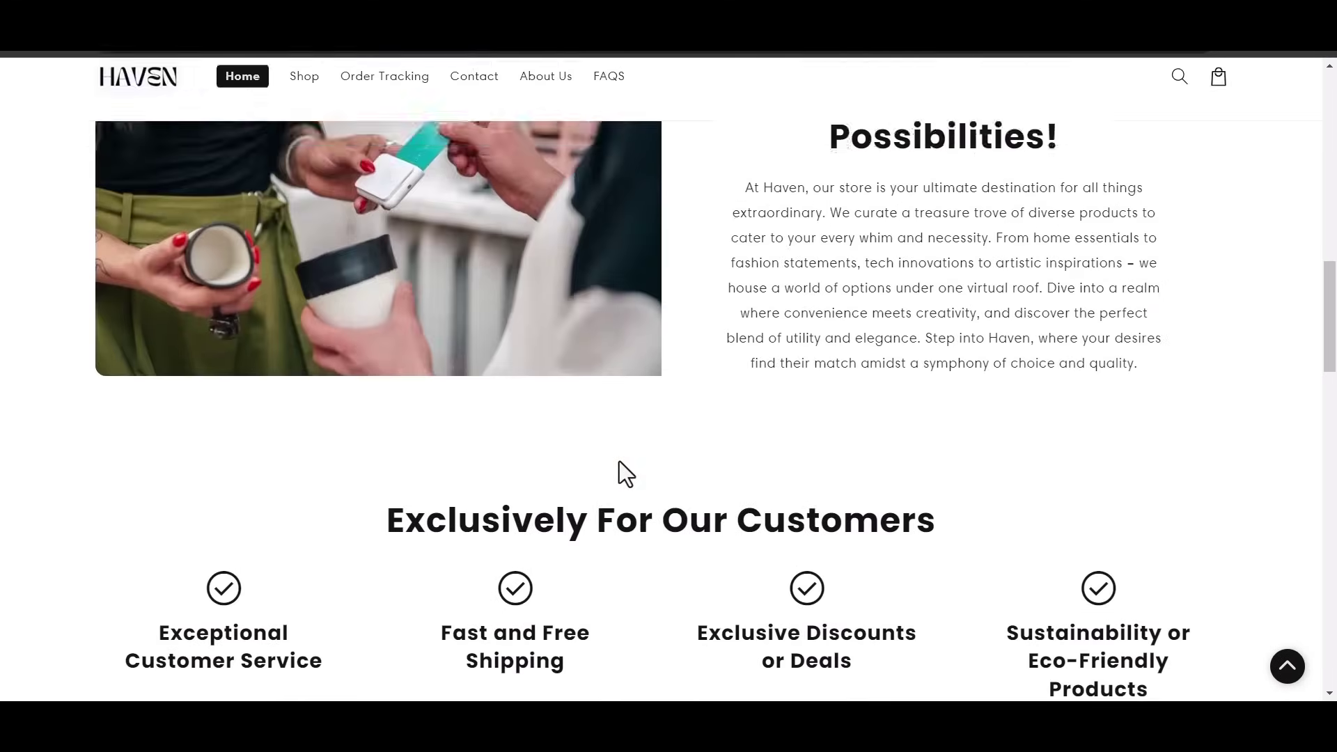
scroll(619, 461, "down", 10)
scroll(619, 461, "up", 15)
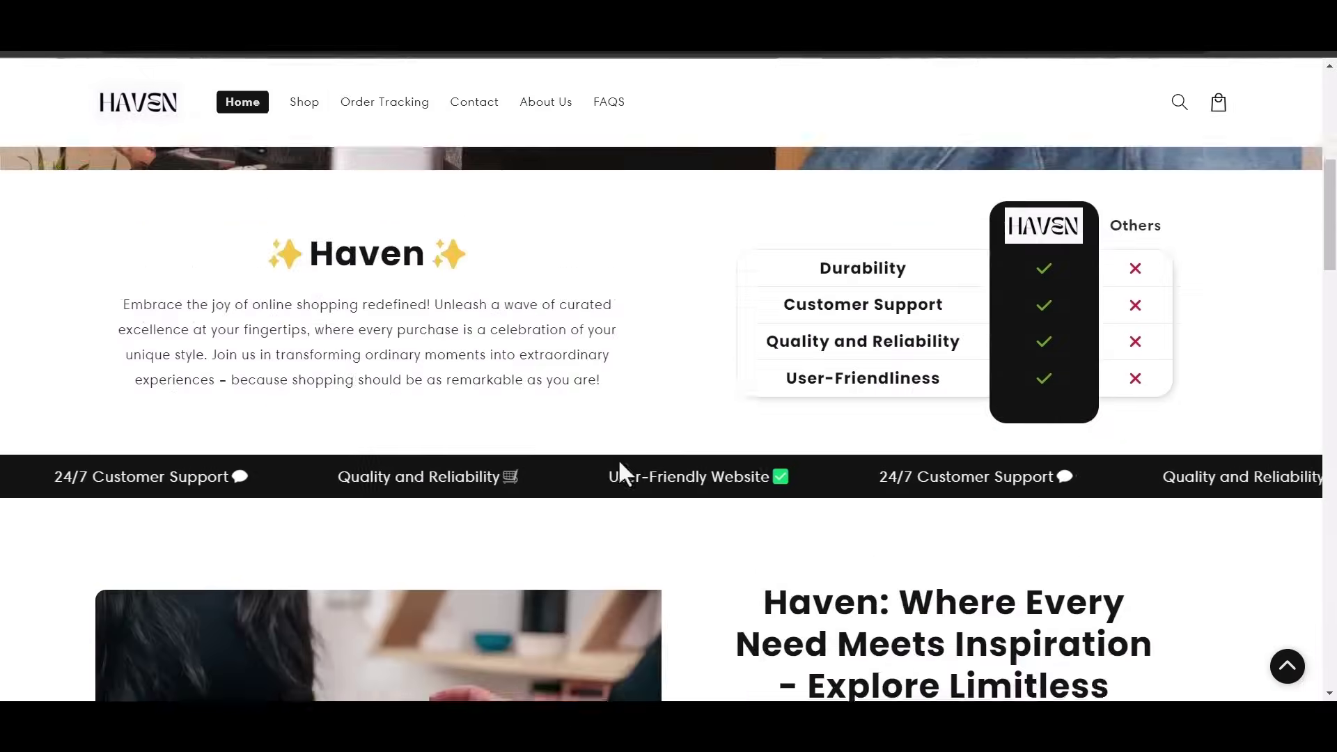
scroll(619, 458, "up", 6)
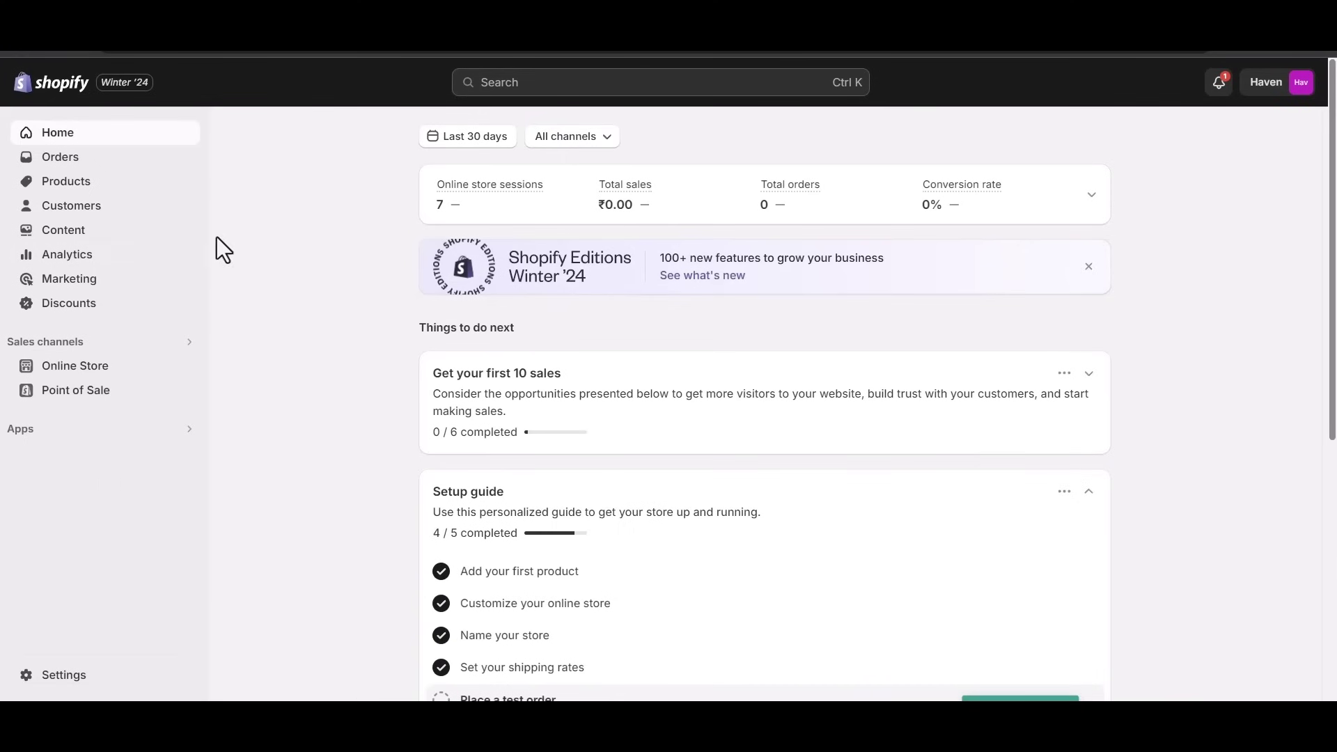
Open the installed Roposo Clout Dropshipping app from the Haven store's admin and view its sign-in page
left_click(97, 454)
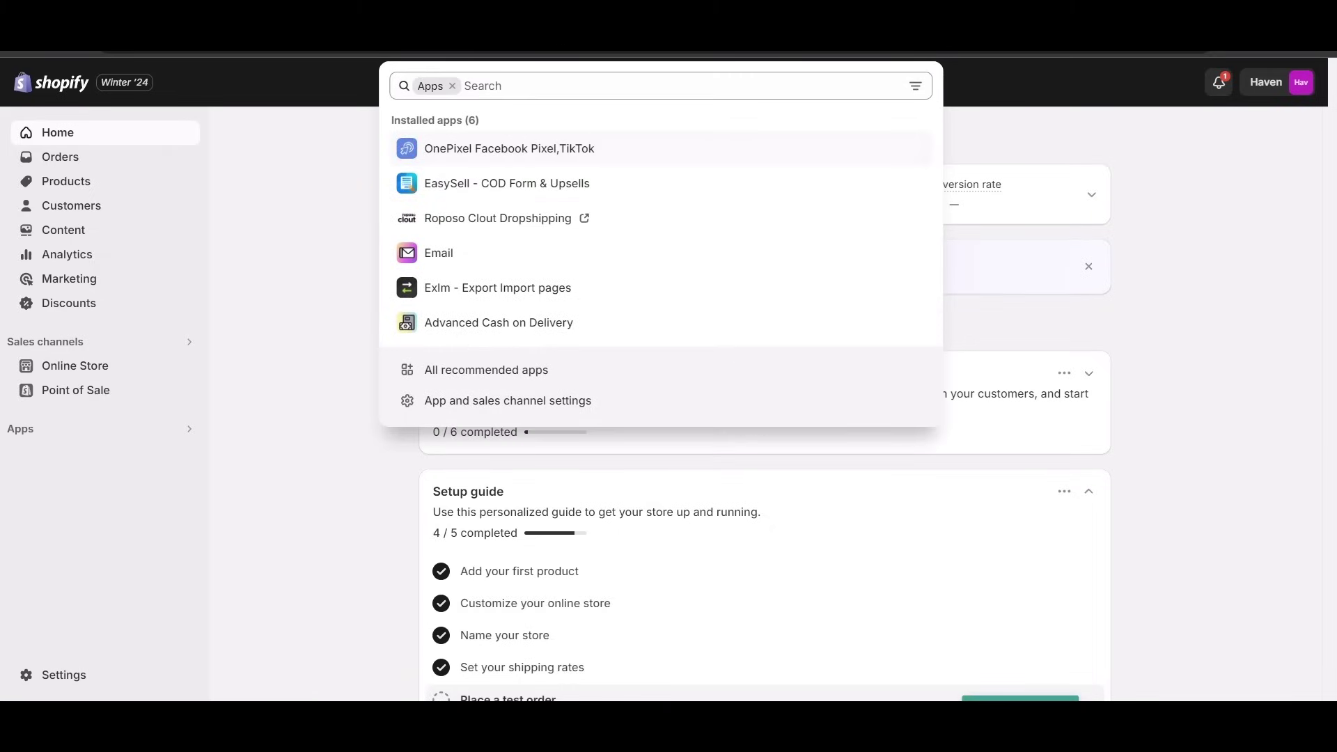
left_click(488, 218)
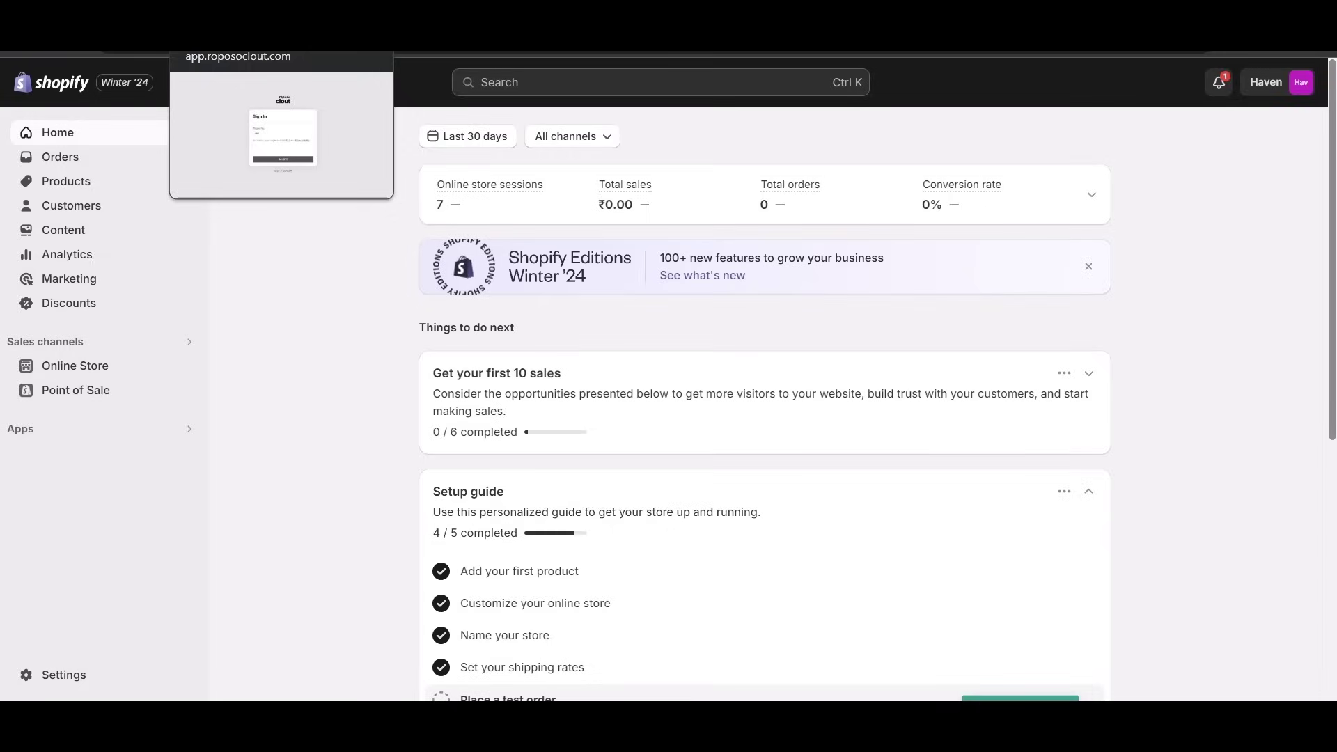
left_click(237, 39)
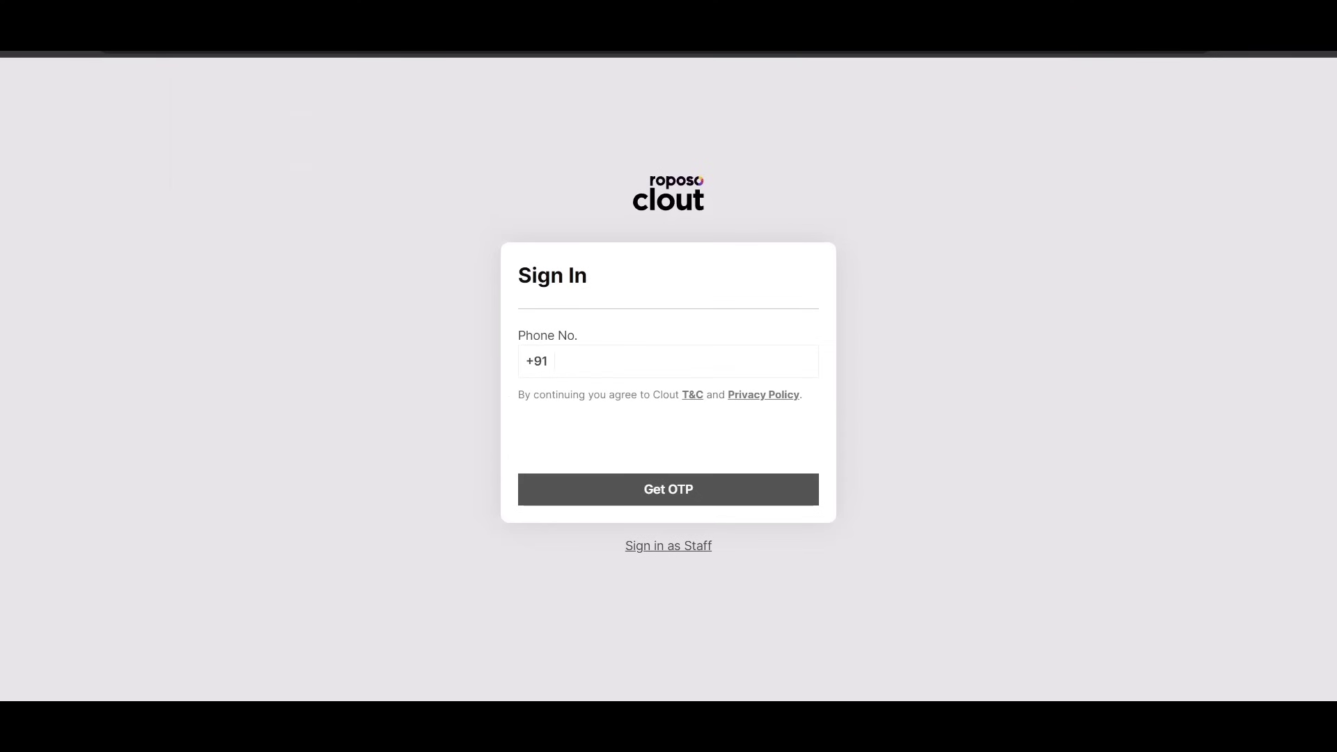
Return to the Haven store's Shopify admin and open the installed EasySell - COD Form & Upsells app
key("ctrl+shift+Tab")
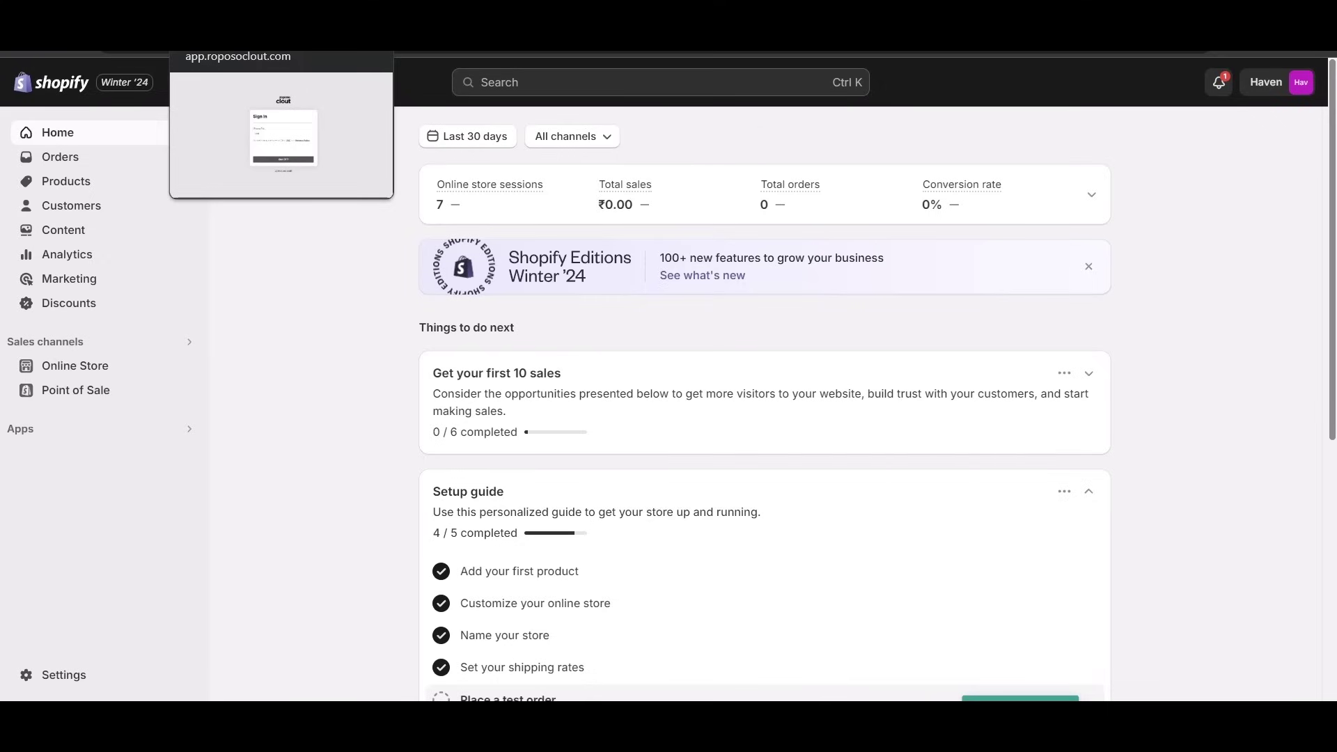
left_click(82, 435)
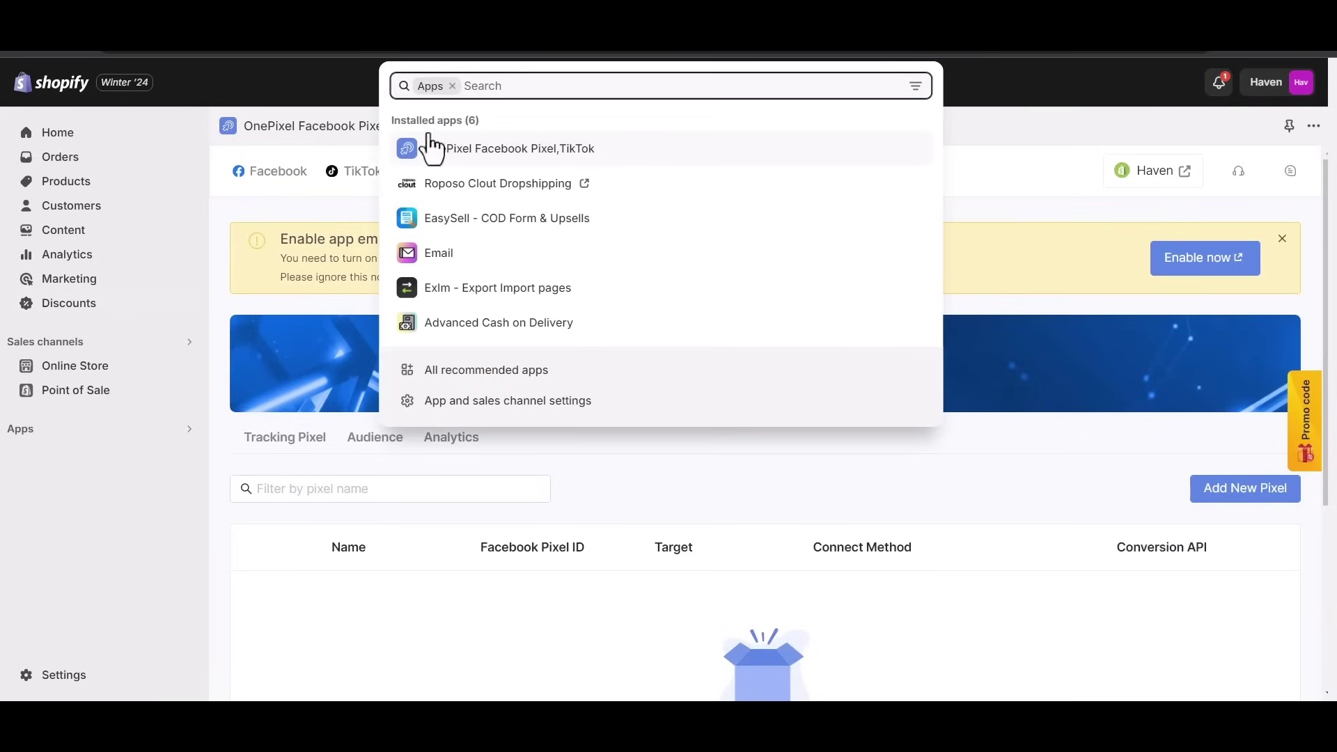
left_click(483, 222)
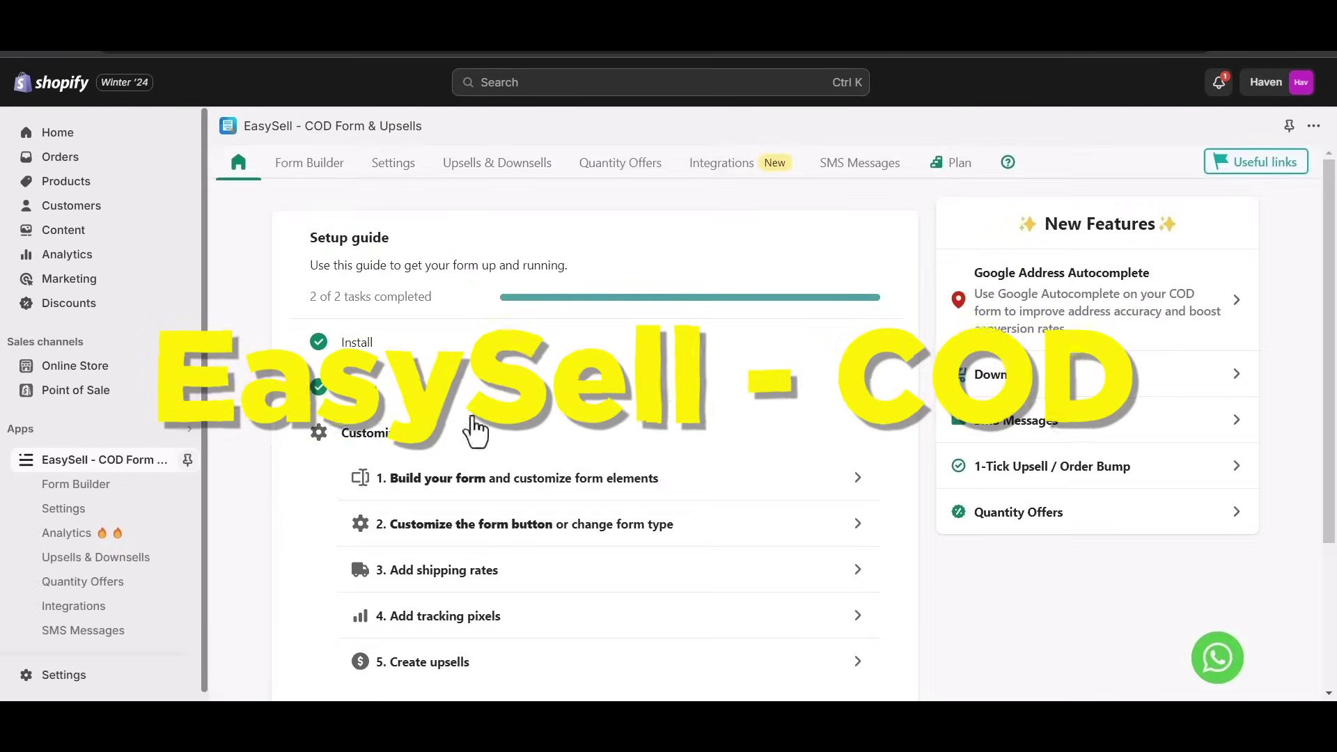
Open EasySell's form builder and look through the order form from the order summary to the Buy It Now button
left_click(938, 174)
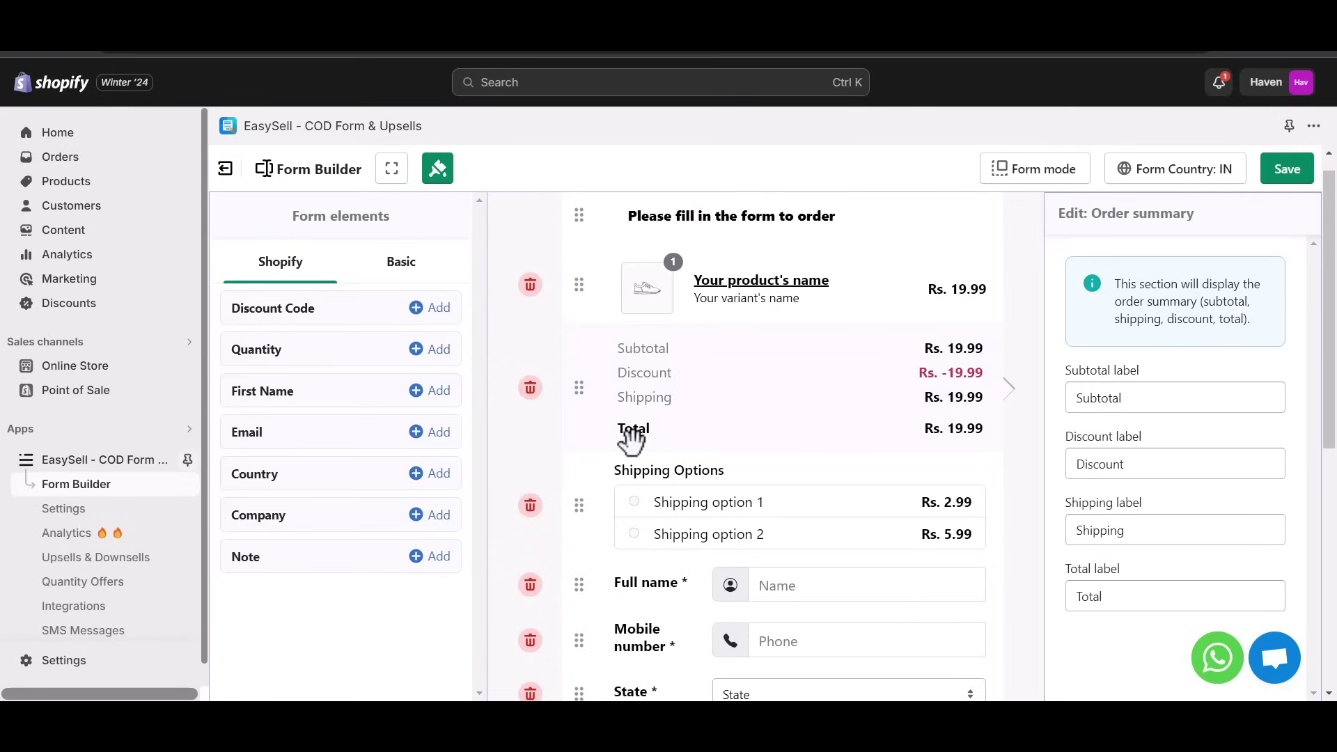
scroll(632, 439, "down", 5)
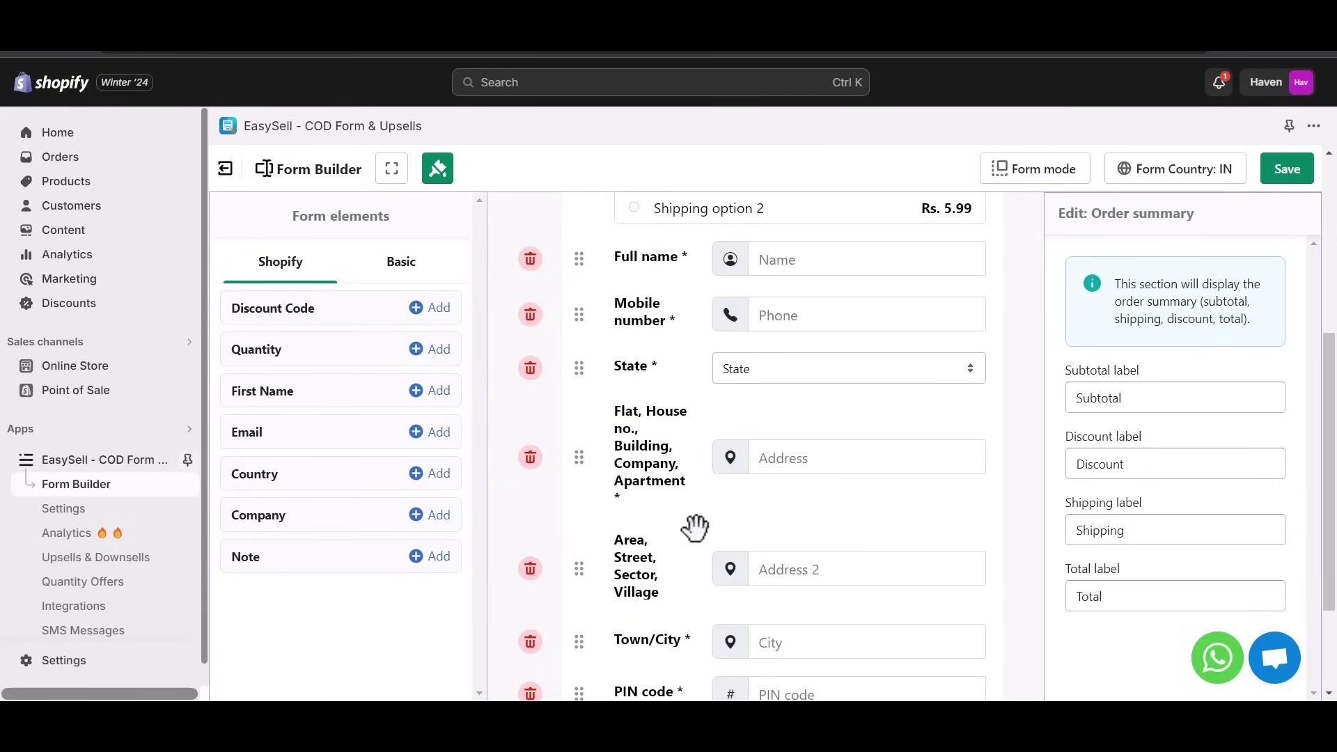
scroll(695, 527, "down", 2)
scroll(695, 527, "up", 7)
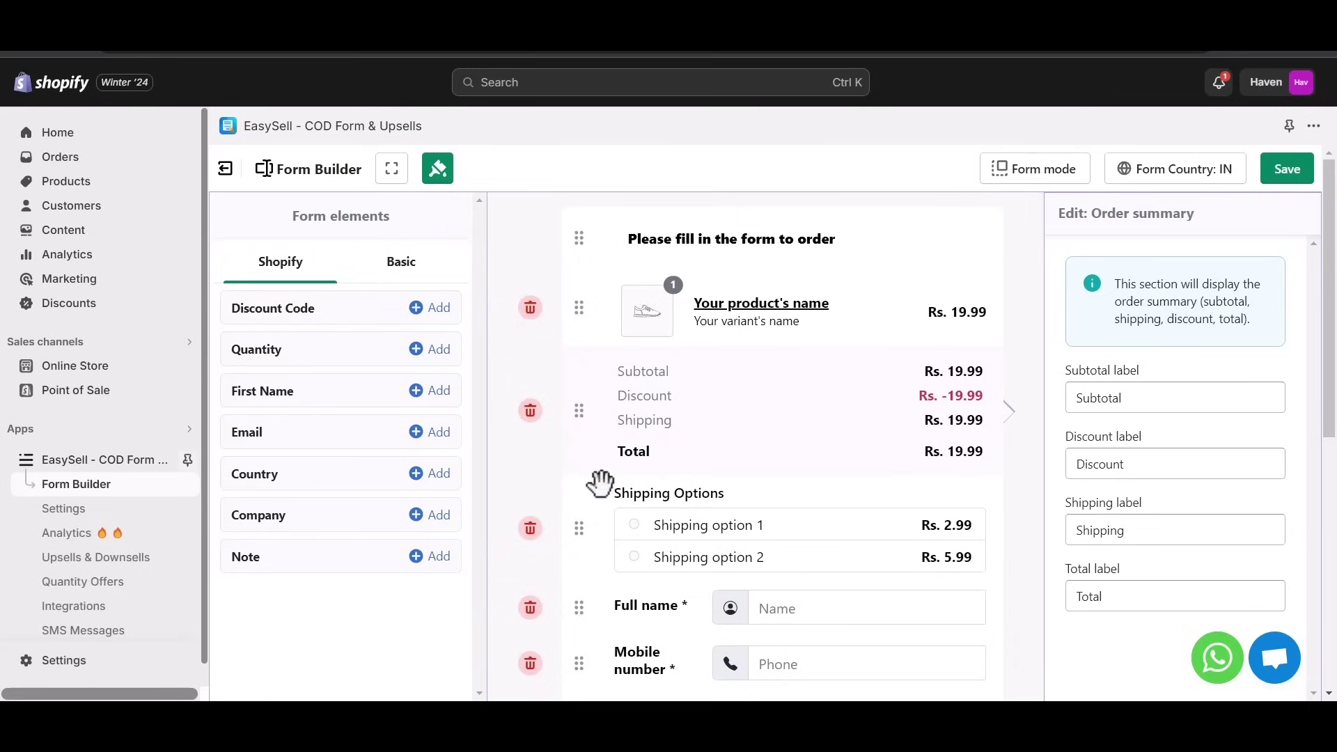
scroll(599, 482, "down", 10)
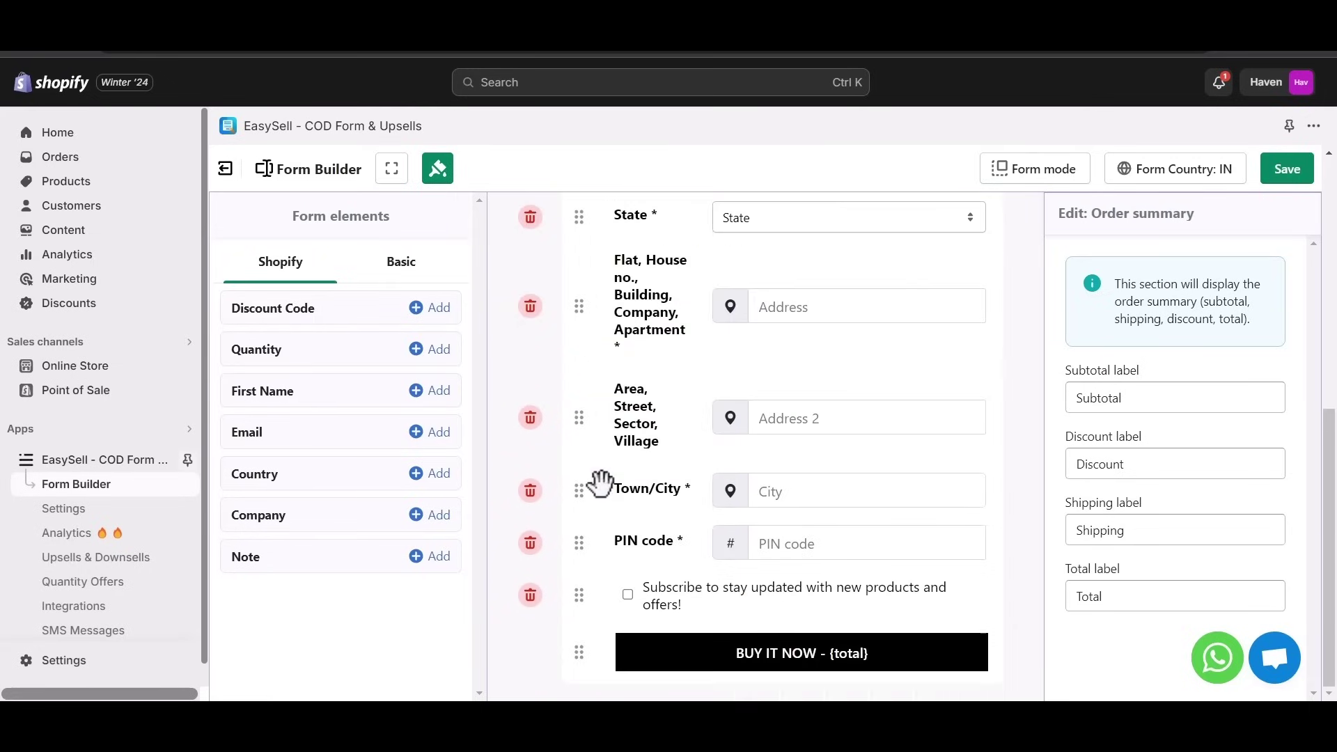
Change the order form's Buy It Now button background to solid green #3ddf31
left_click(742, 661)
left_click(1088, 454)
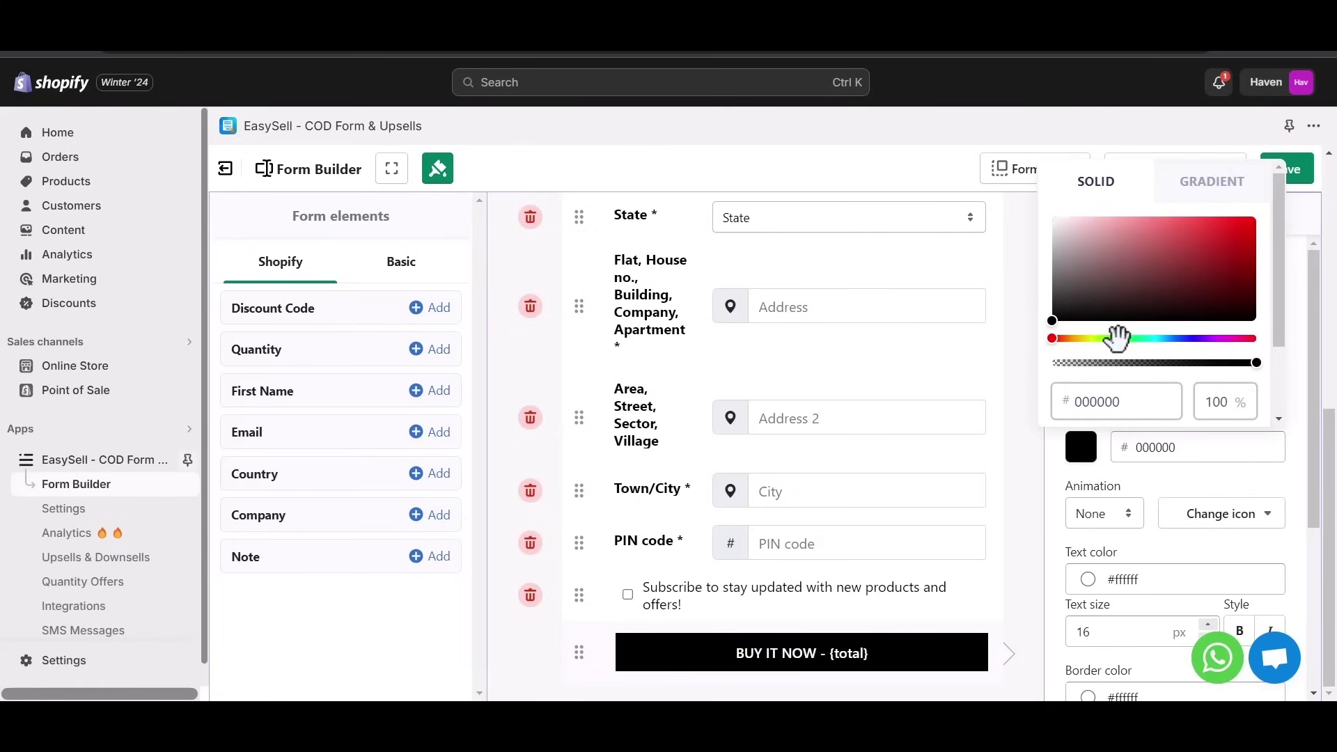
left_click(1123, 339)
left_click(1212, 230)
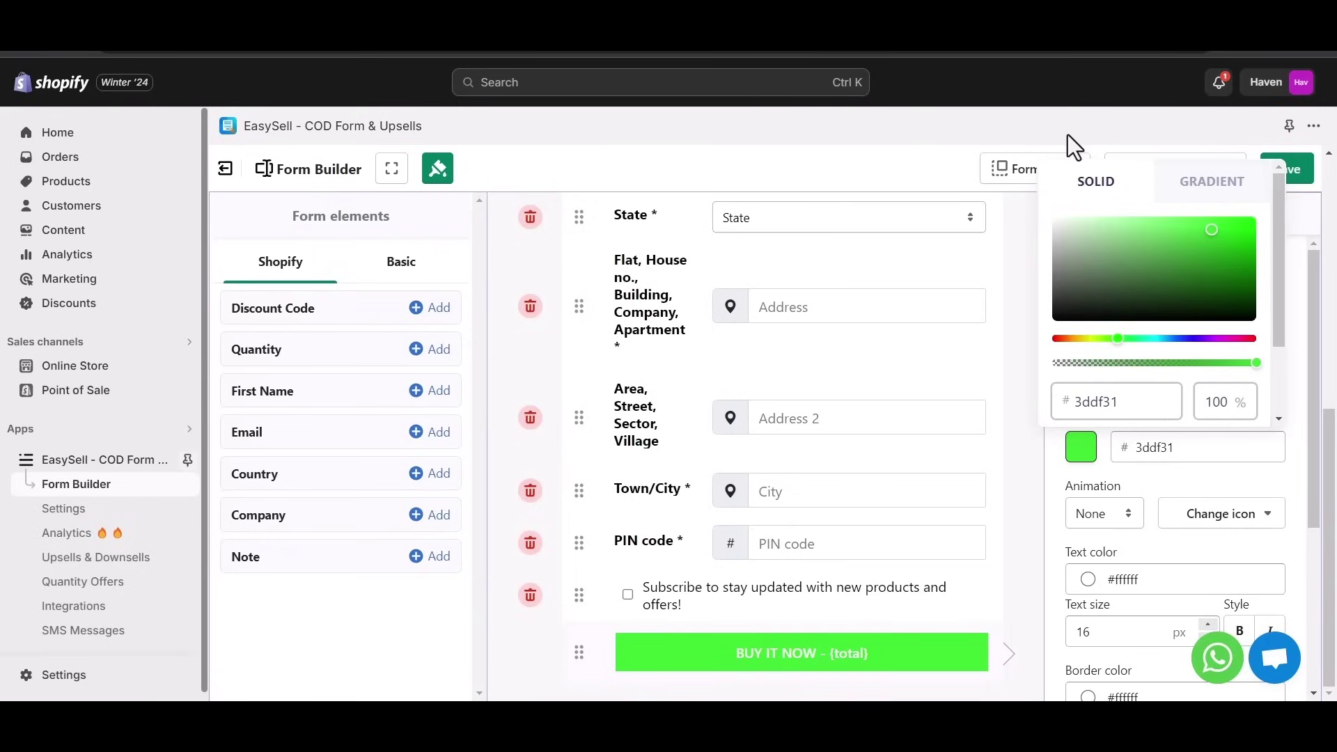
left_click(293, 171)
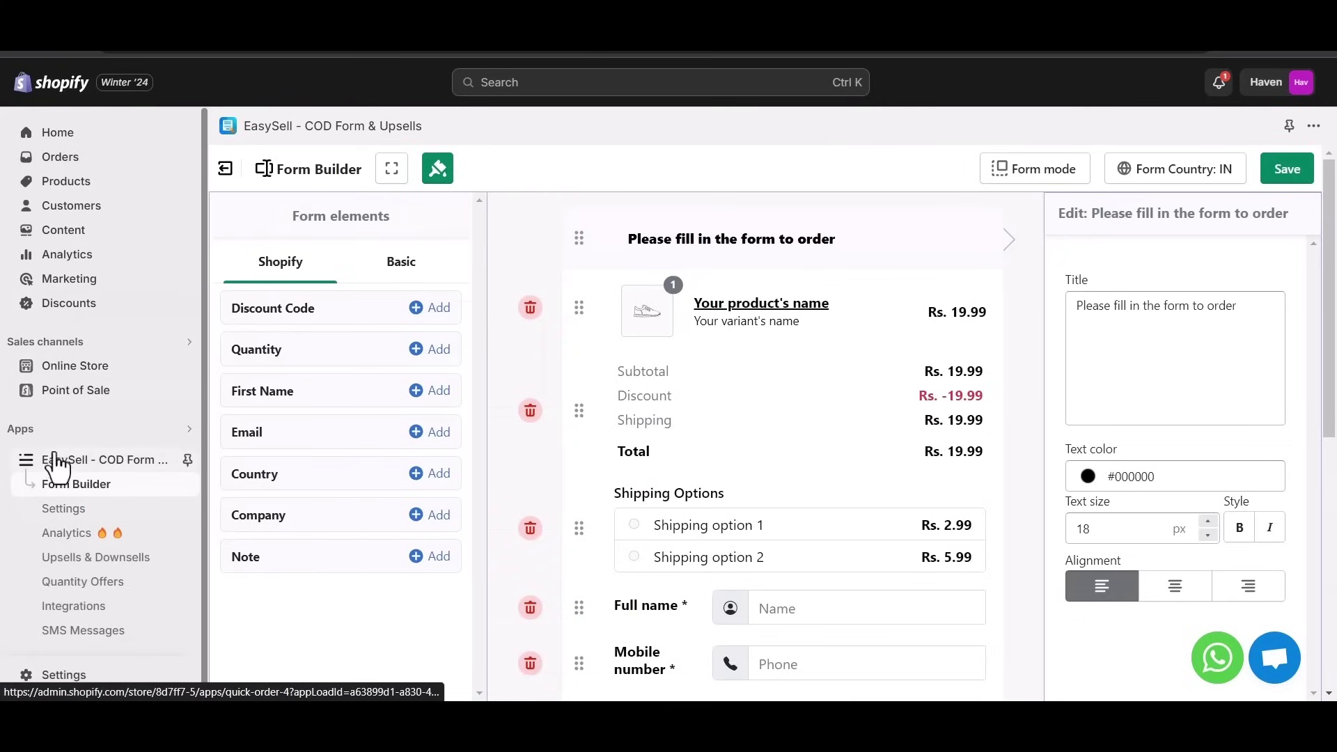
Open the installed OnePixel Facebook Pixel,TikTok app and look through its Facebook tracking pixel page
left_click(33, 435)
left_click(439, 186)
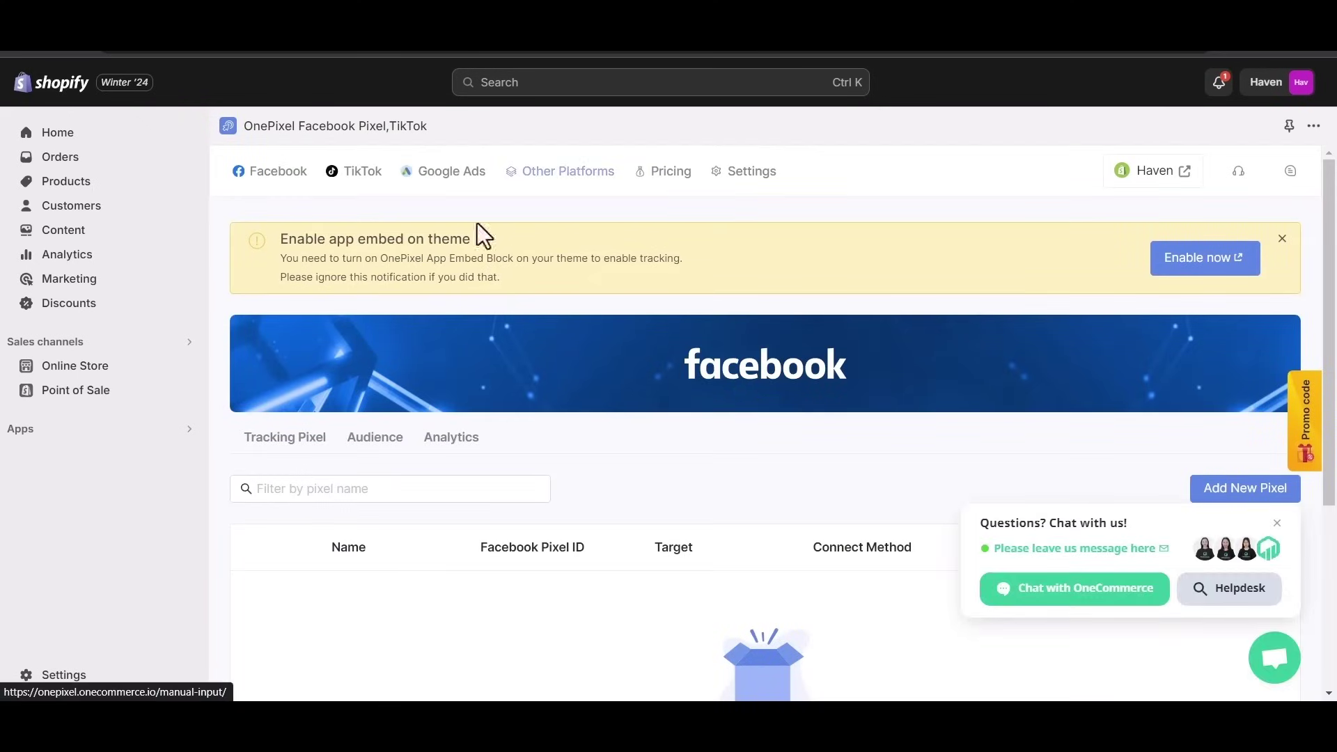
scroll(371, 518, "down", 3)
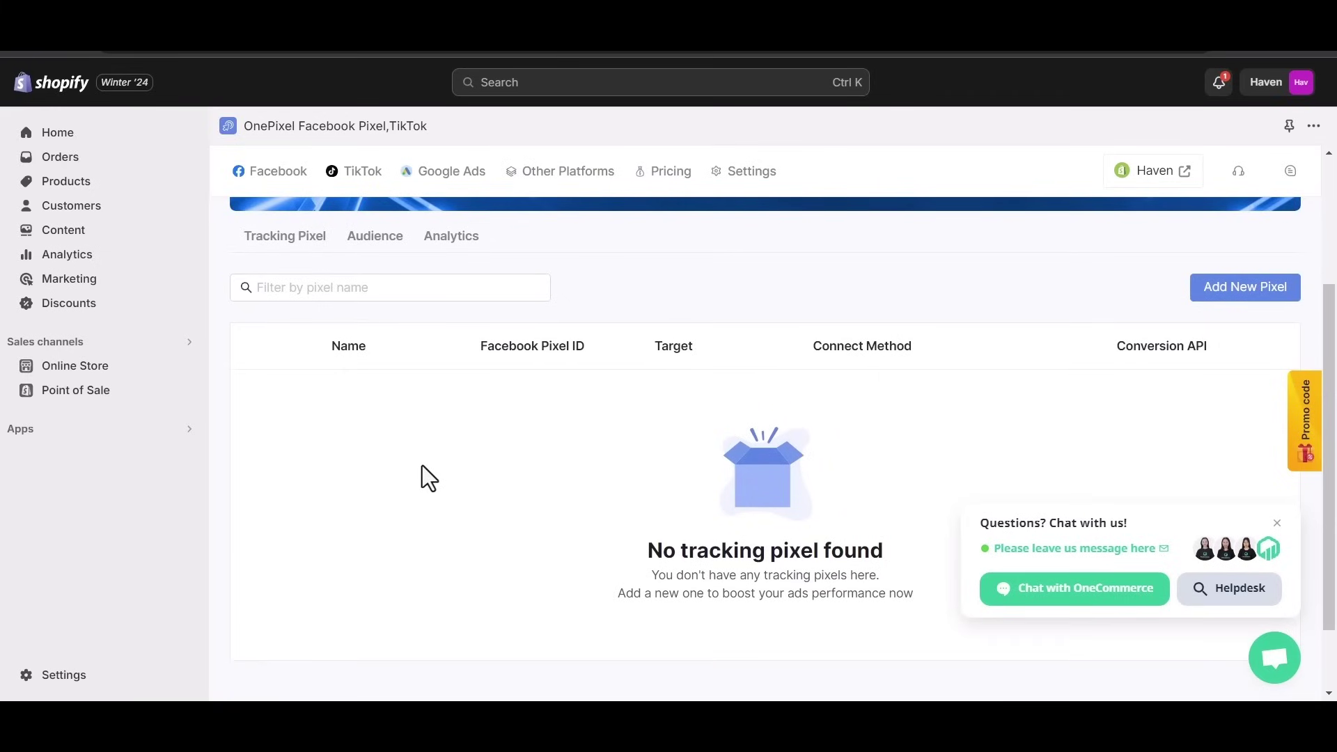
scroll(421, 470, "up", 2)
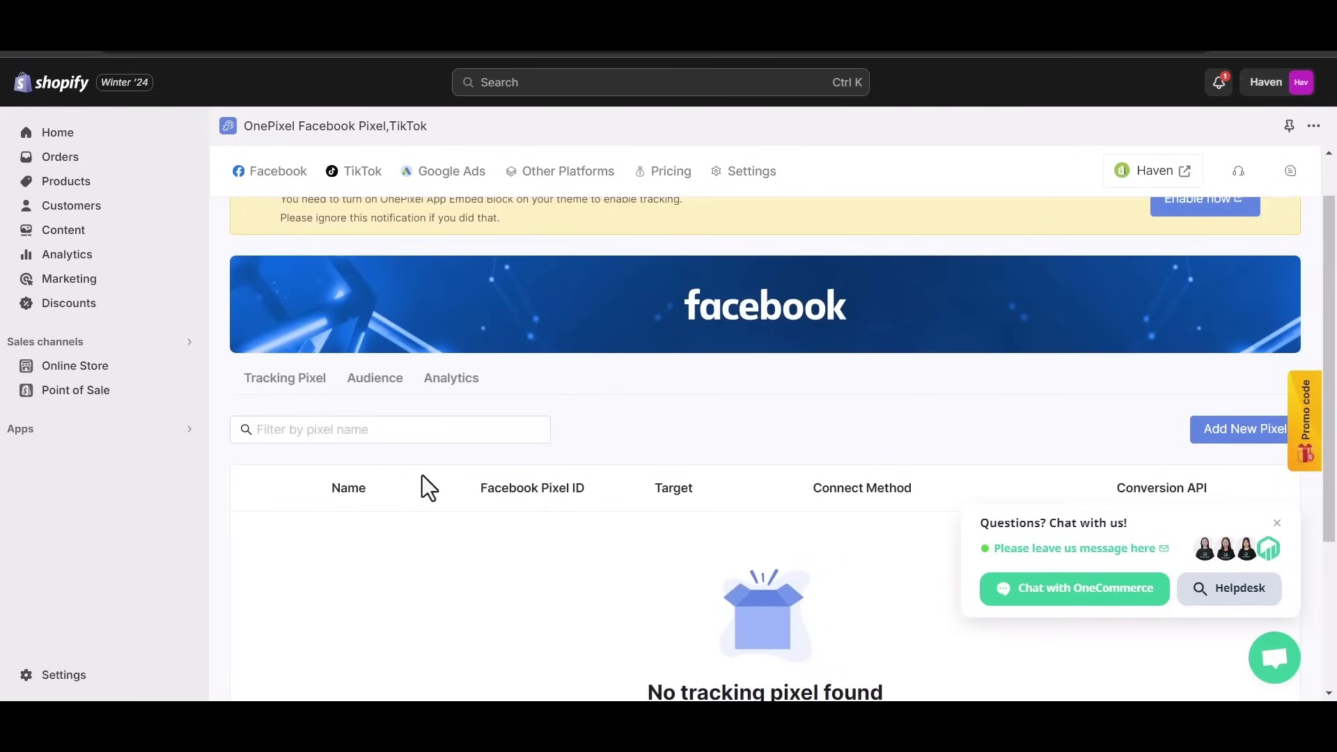
scroll(422, 475, "down", 2)
scroll(422, 475, "up", 3)
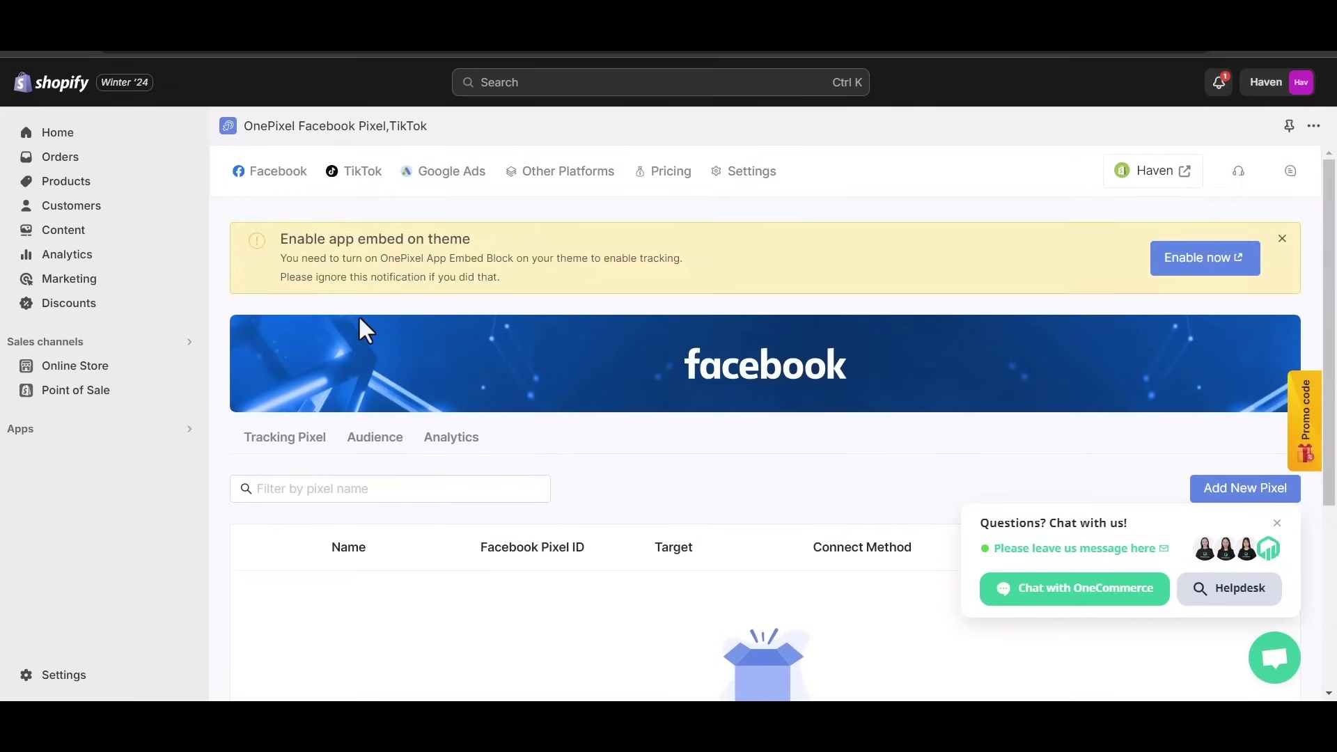
Compare OnePixel's pricing plans from Starter to Advanced and return to the Facebook tracking pixel page
left_click(669, 174)
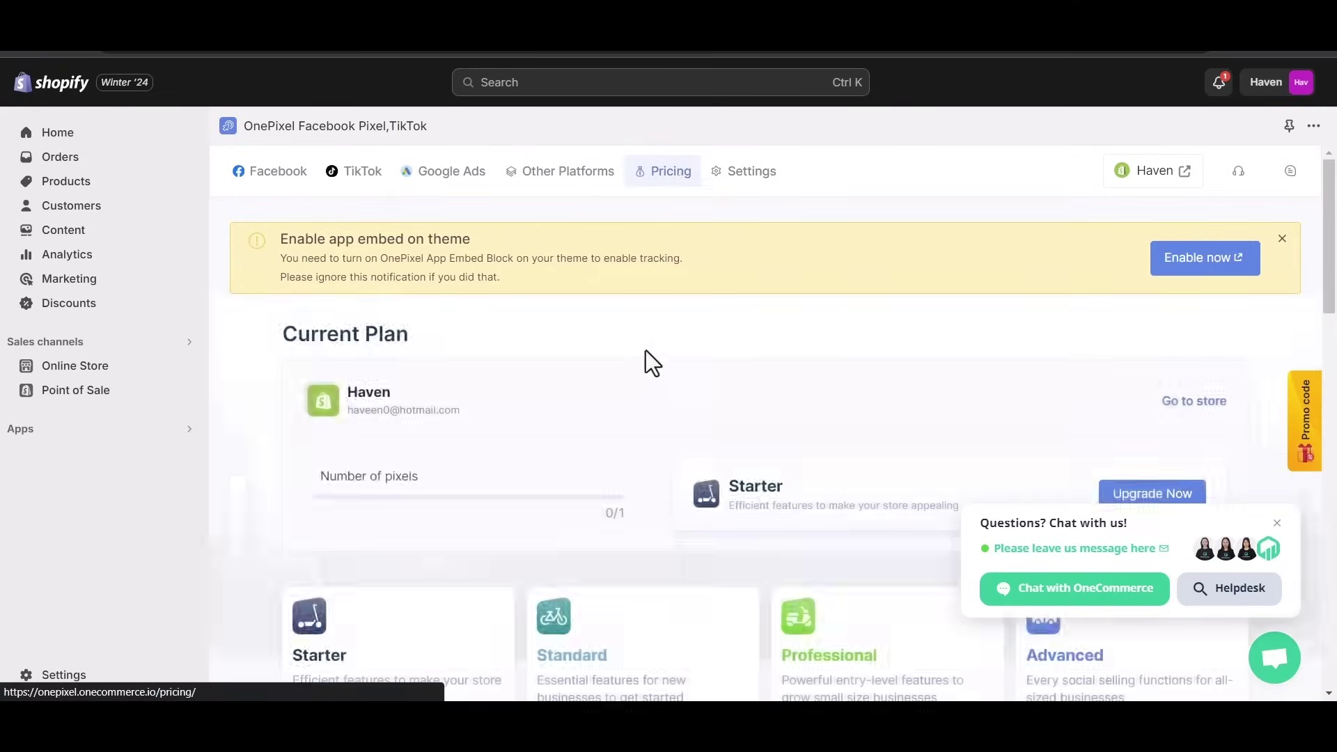
scroll(595, 370, "down", 5)
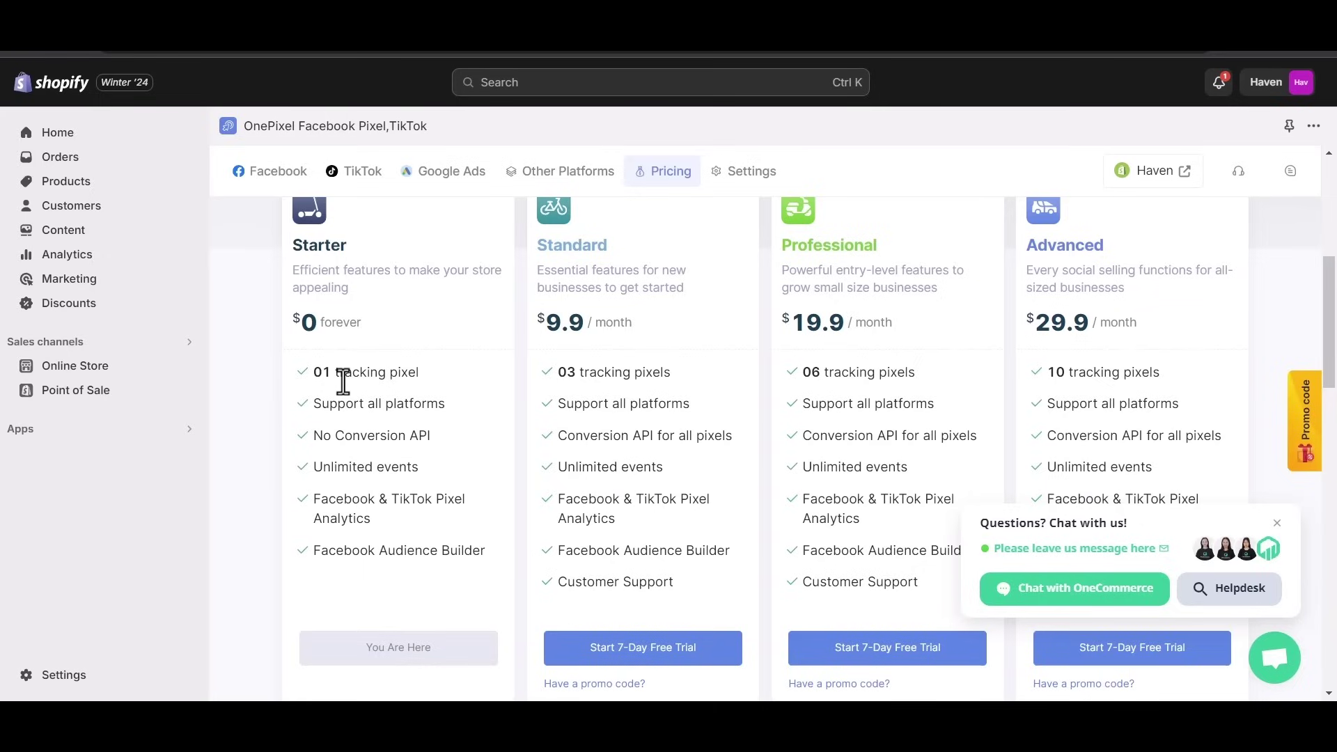
left_click(298, 183)
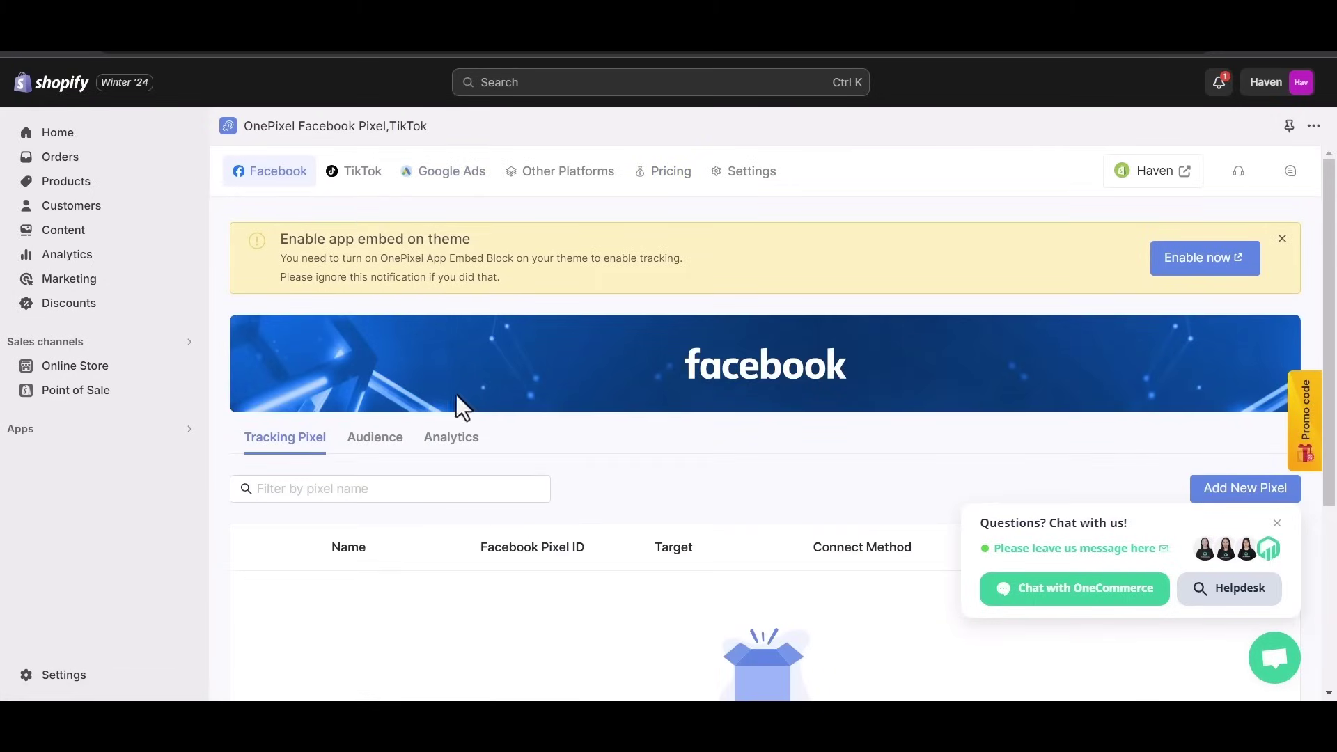
scroll(469, 420, "down", 2)
scroll(469, 420, "down", 1)
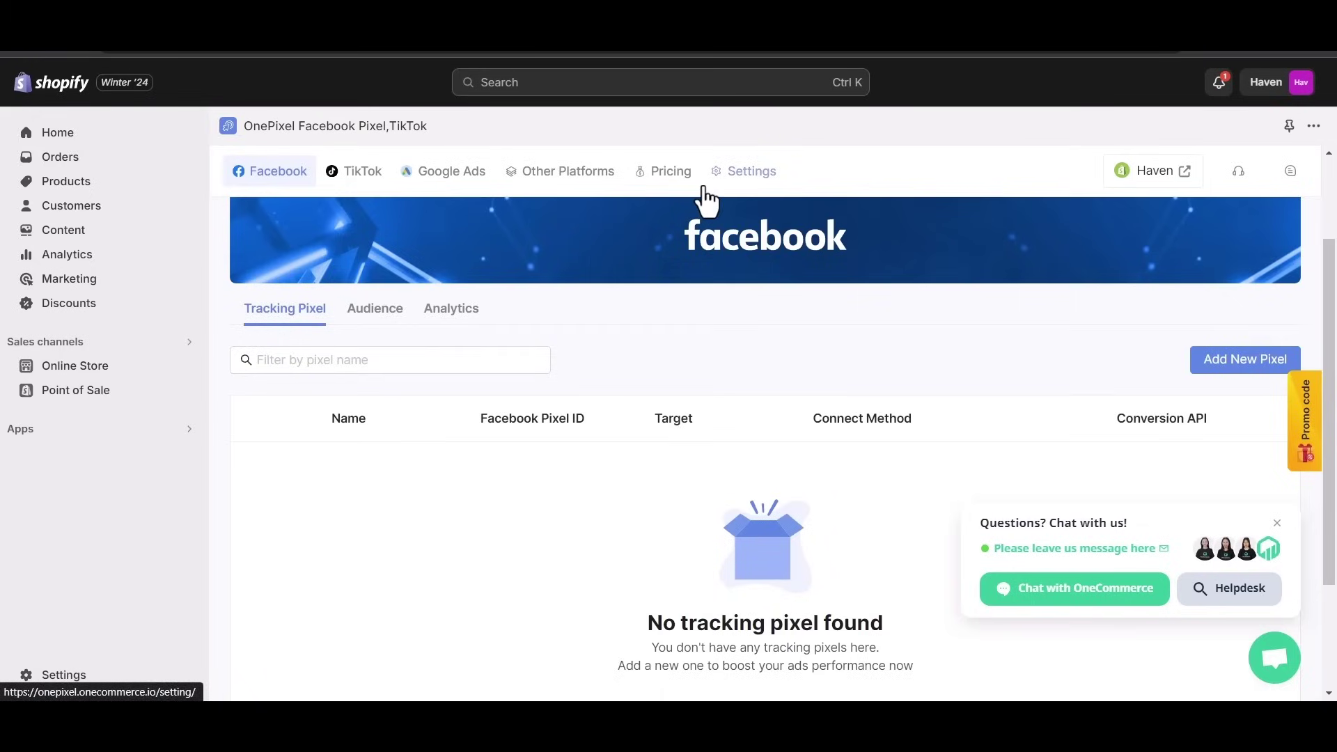
scroll(704, 201, "down", 3)
scroll(705, 201, "up", 5)
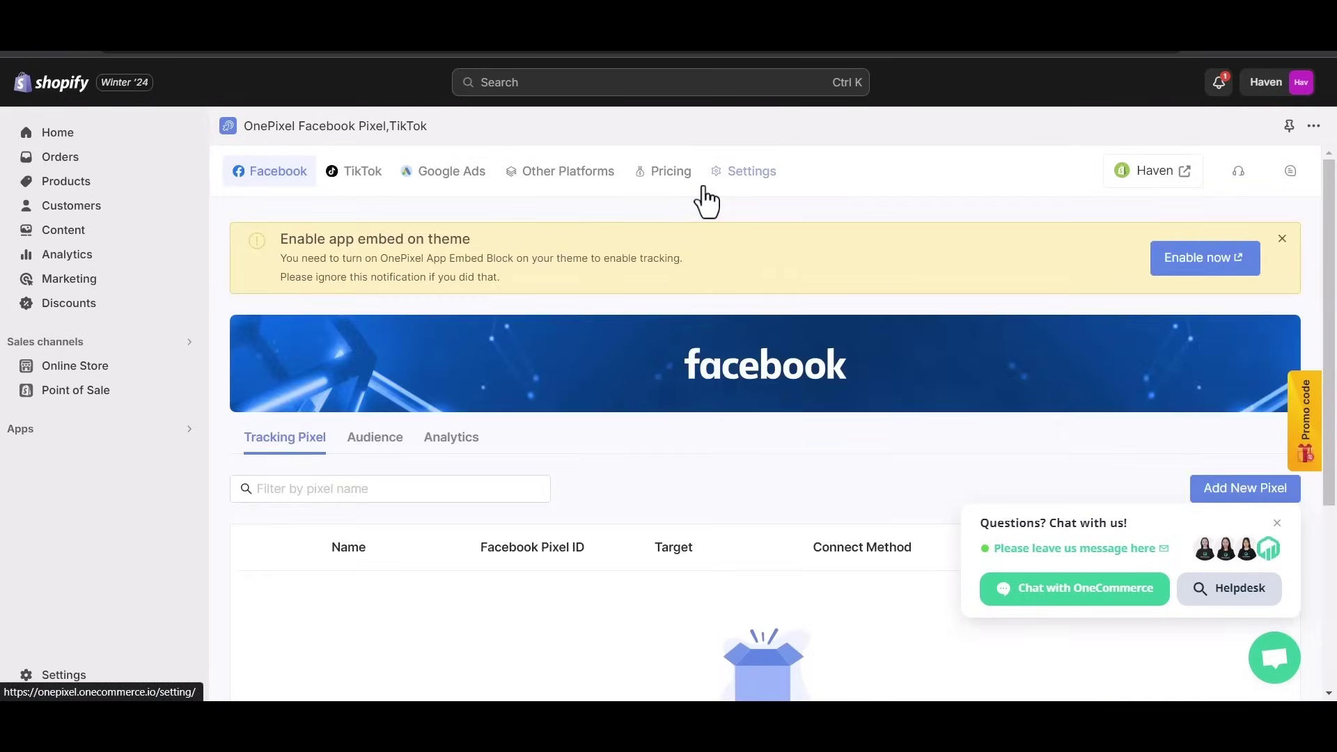